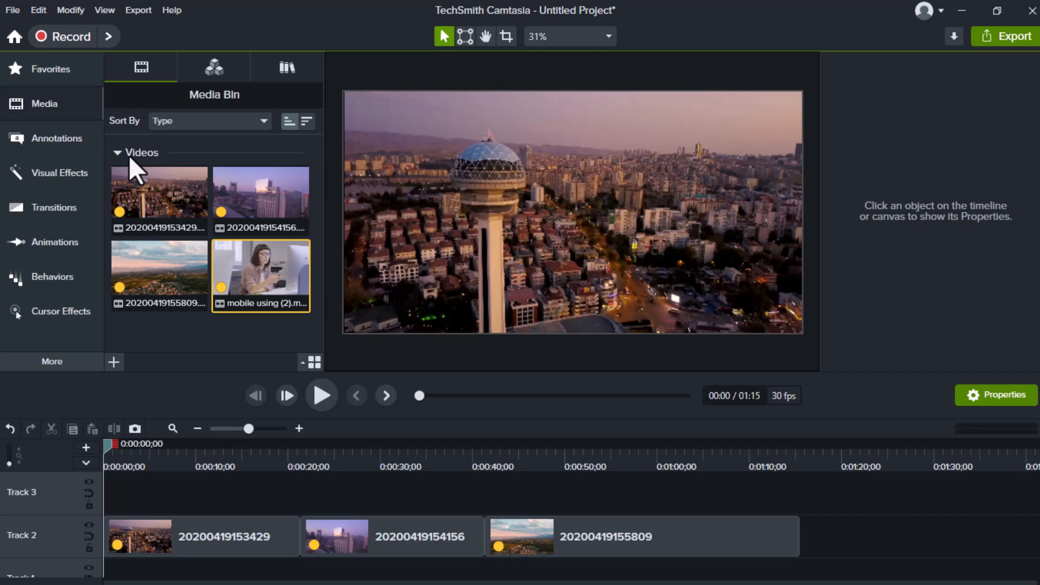
{"action": "left_click", "coordinate": [29, 175]}
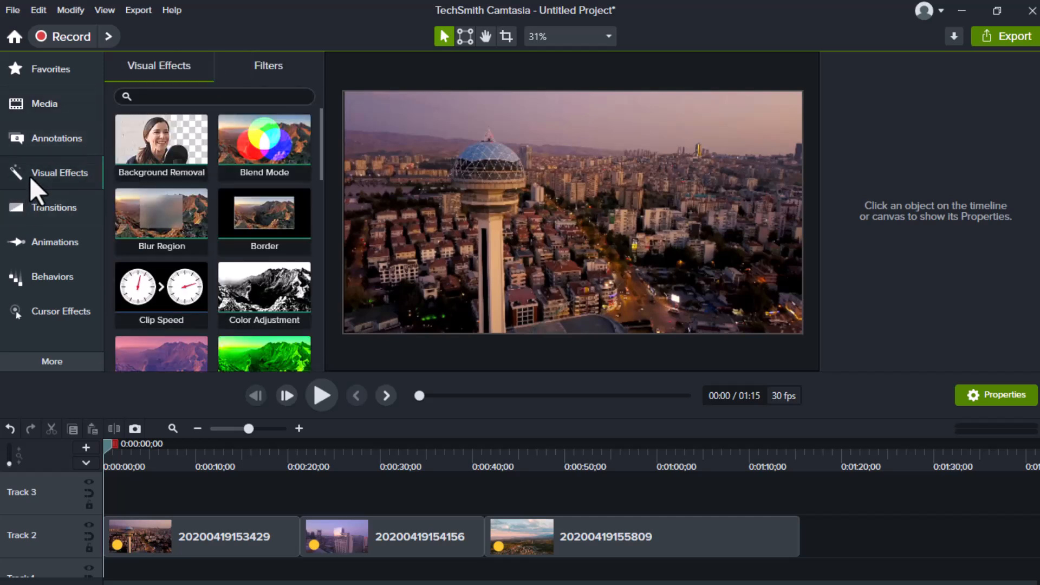
{"action": "left_click", "coordinate": [271, 63]}
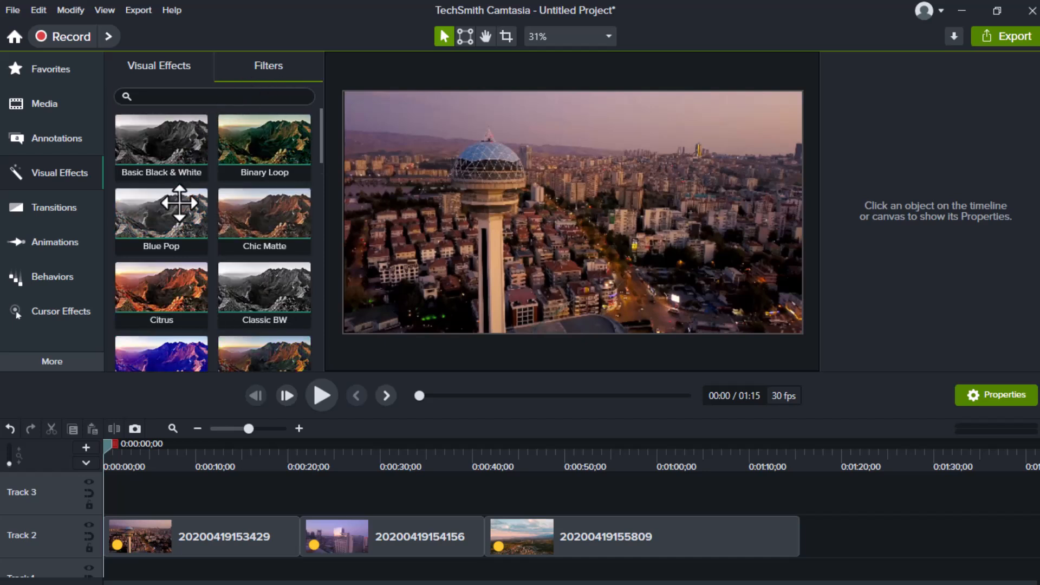
{"action": "left_click", "coordinate": [158, 66]}
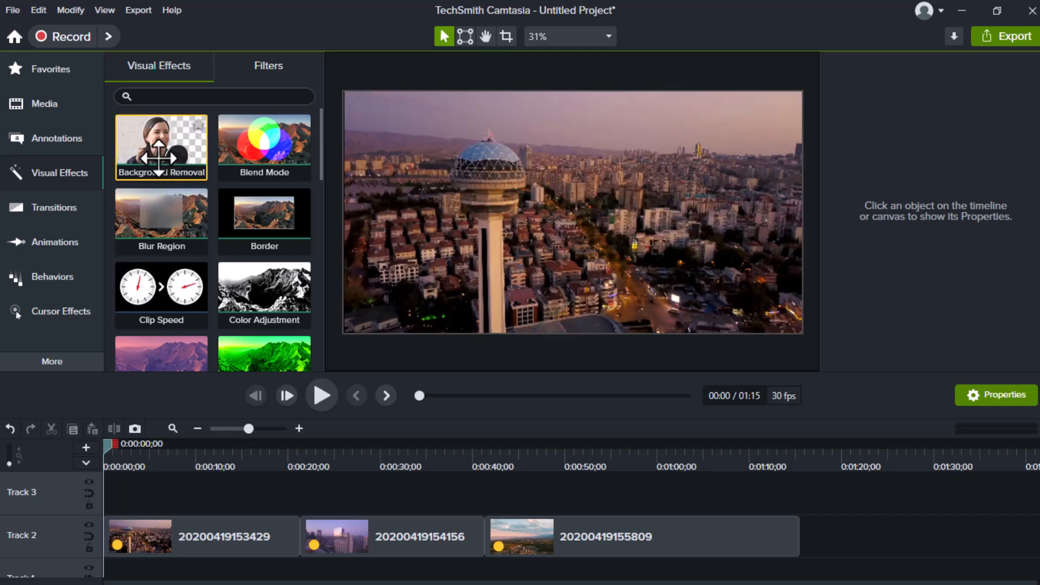
{"action": "left_click_drag", "start_coordinate": [161, 155], "coordinate": [186, 527]}
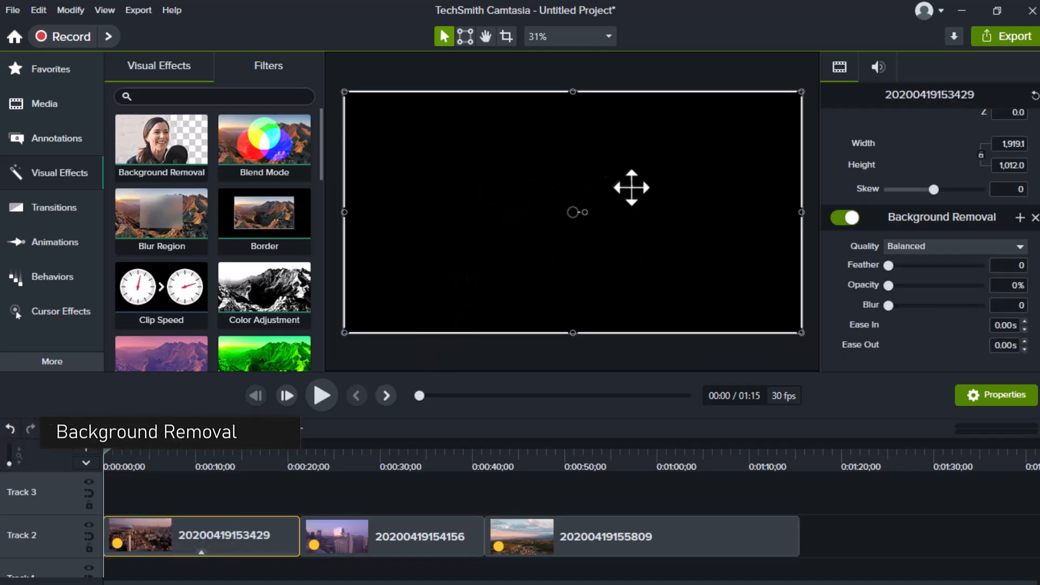
Reveal the effects applied to the first clip and delete Background Removal from it.
{"action": "left_click", "coordinate": [201, 551]}
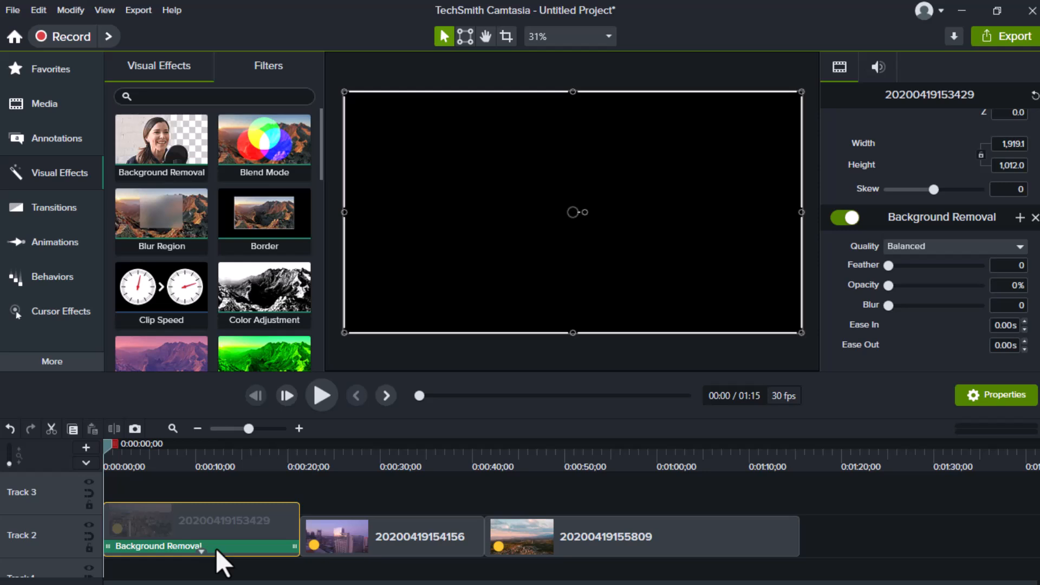
{"action": "left_click", "coordinate": [216, 548]}
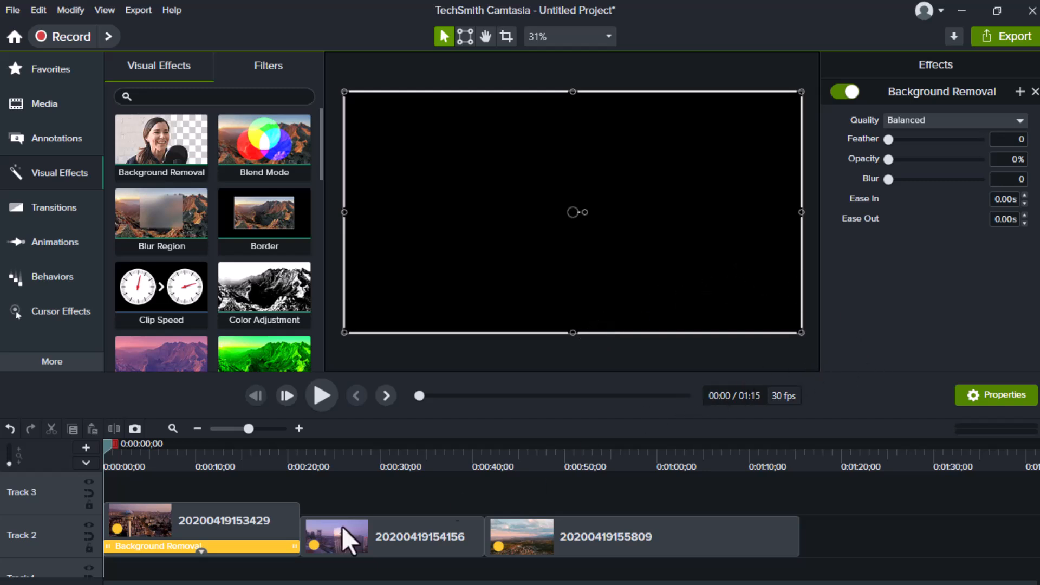
{"action": "left_click", "coordinate": [200, 553]}
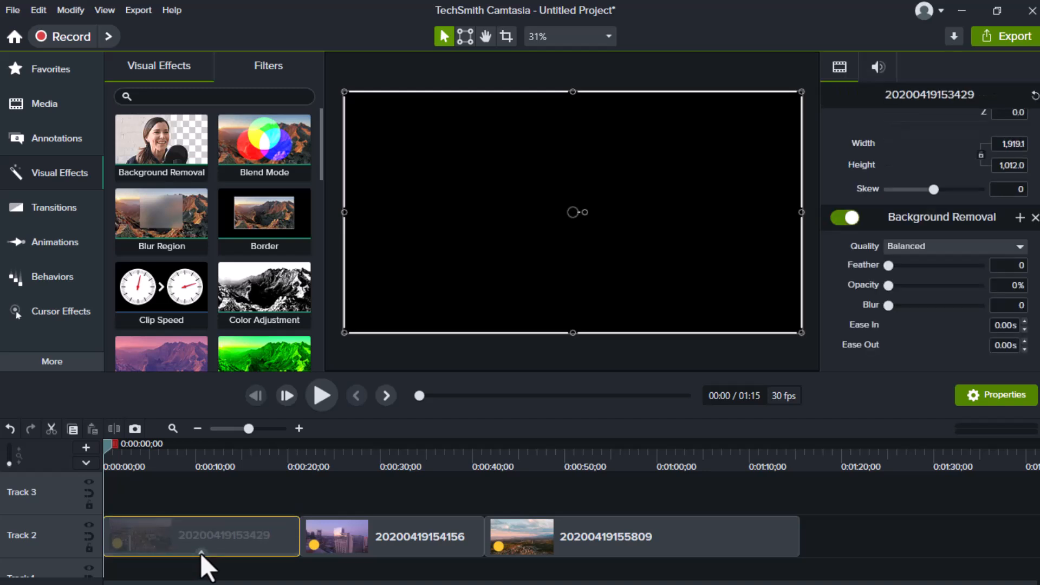
{"action": "left_click", "coordinate": [200, 553]}
{"action": "left_click", "coordinate": [210, 548]}
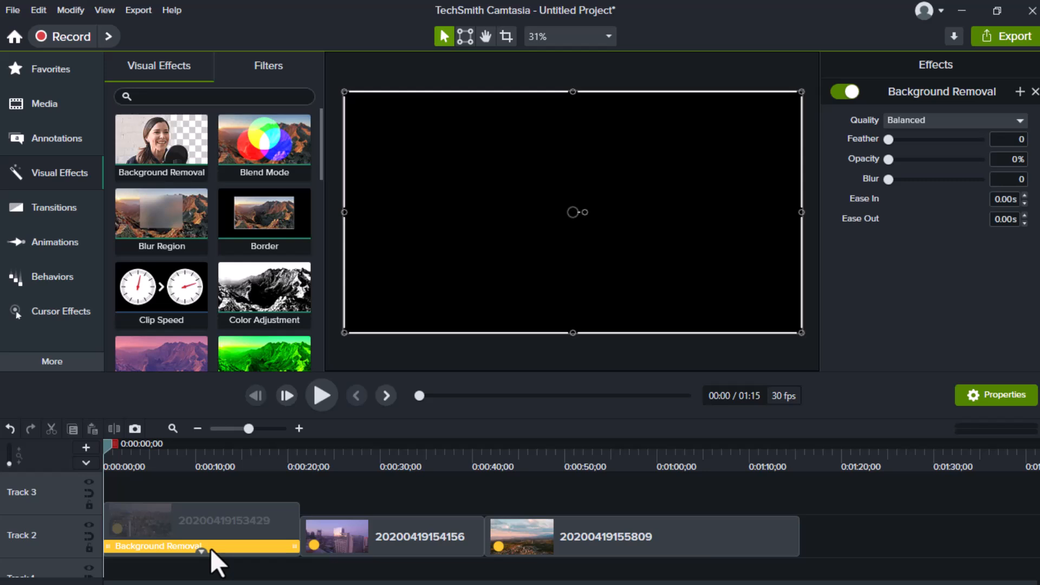
{"action": "key", "text": "Delete"}
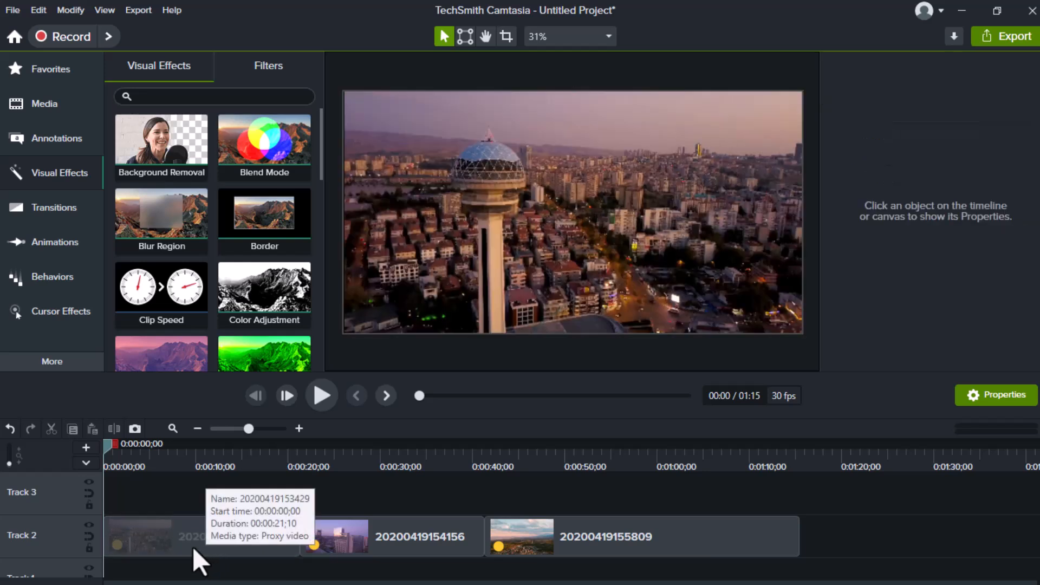
Apply the Blend Mode effect to the first clip and move the playhead to about 6 seconds.
{"action": "left_click", "coordinate": [184, 230]}
{"action": "left_click_drag", "start_coordinate": [262, 165], "coordinate": [152, 533]}
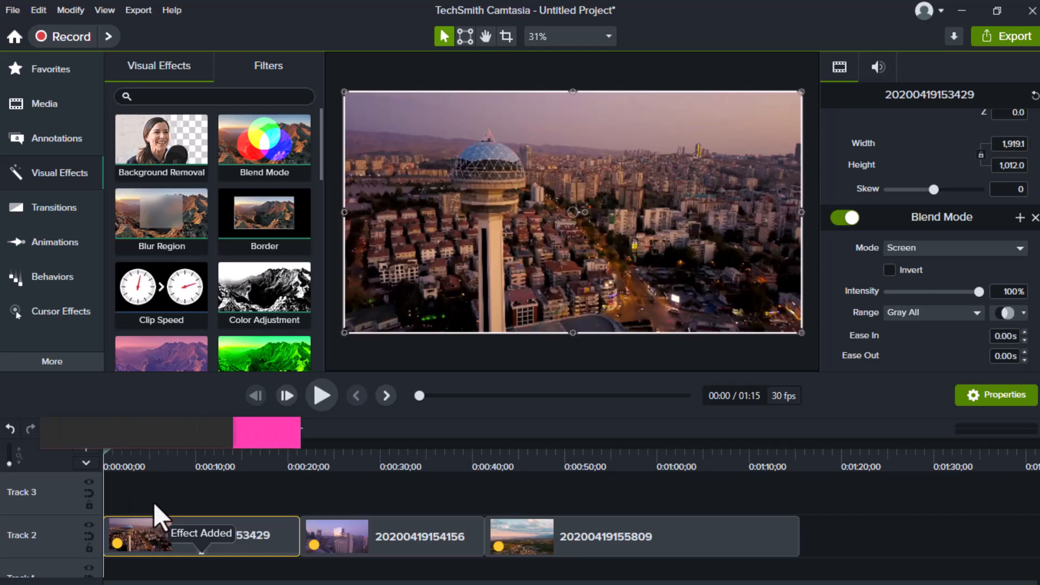
{"action": "left_click_drag", "start_coordinate": [107, 449], "coordinate": [163, 465]}
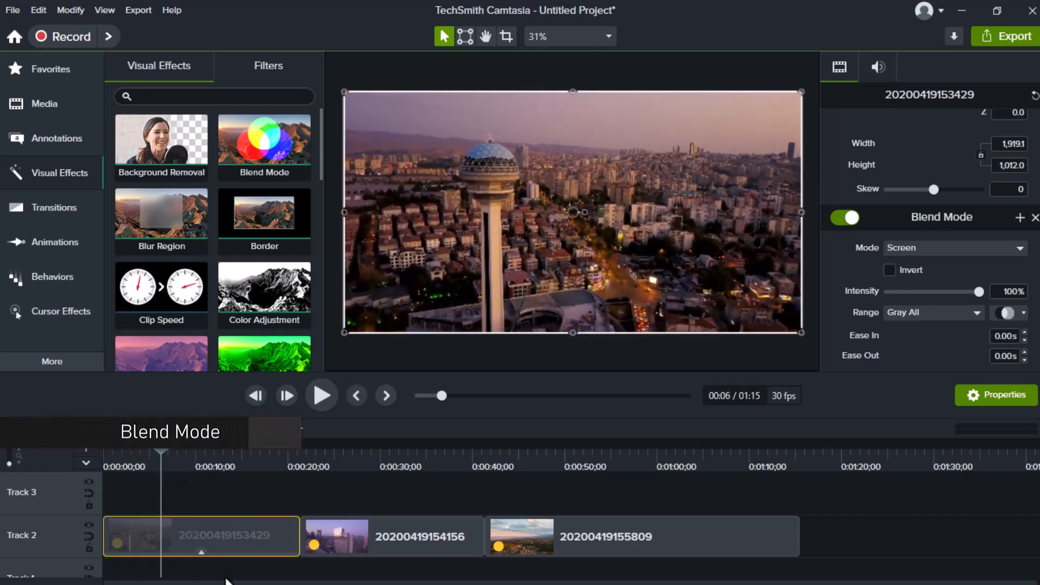
Expand the first clip's effects and delete Blend Mode.
{"action": "left_click", "coordinate": [199, 551]}
{"action": "left_click", "coordinate": [203, 548]}
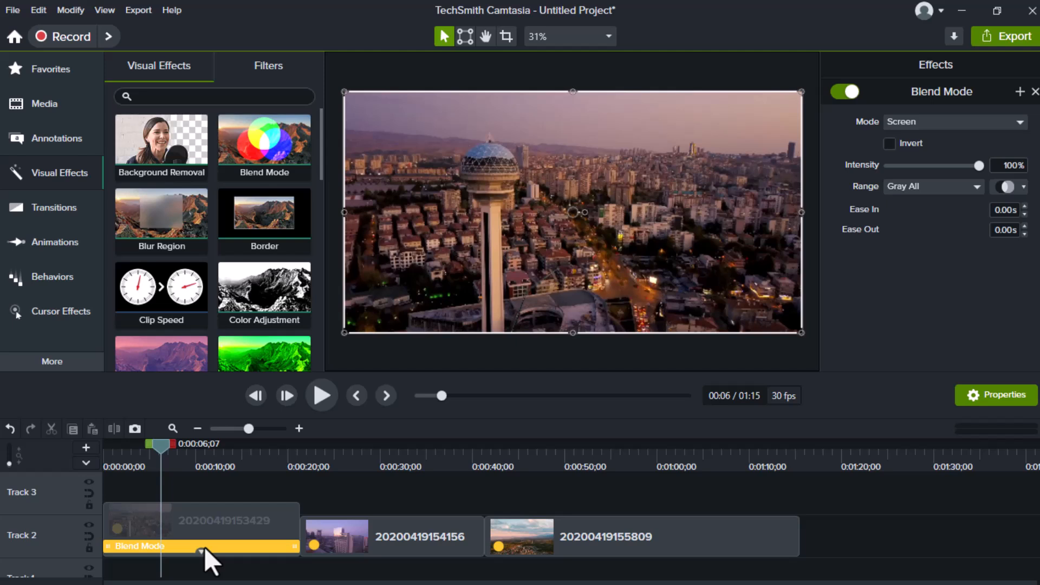
{"action": "key", "text": "Delete"}
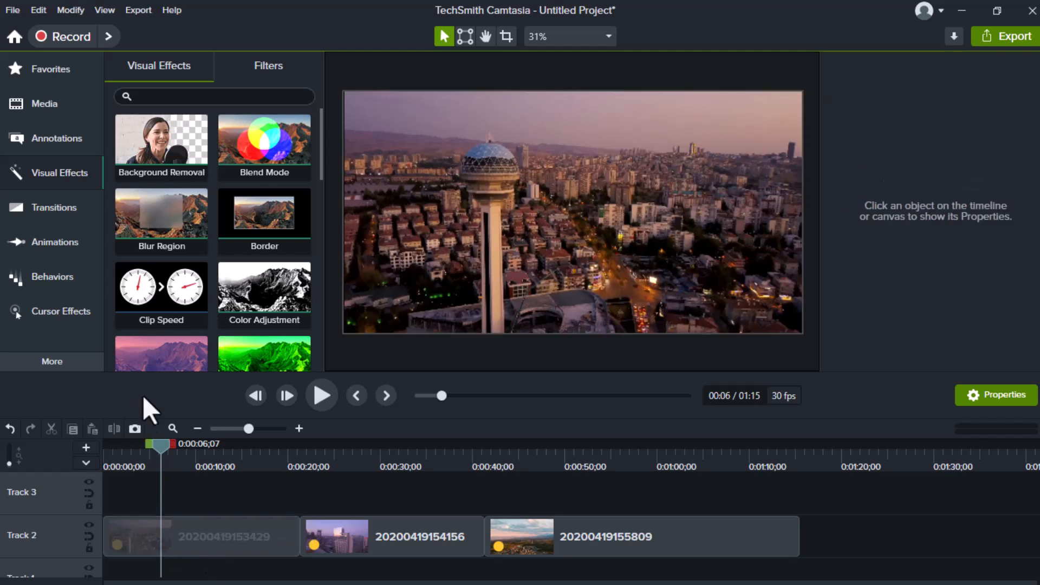
Apply the Blur Region effect to the first clip and shrink the blurred square from its lower-left corner.
{"action": "left_click_drag", "start_coordinate": [147, 220], "coordinate": [182, 531]}
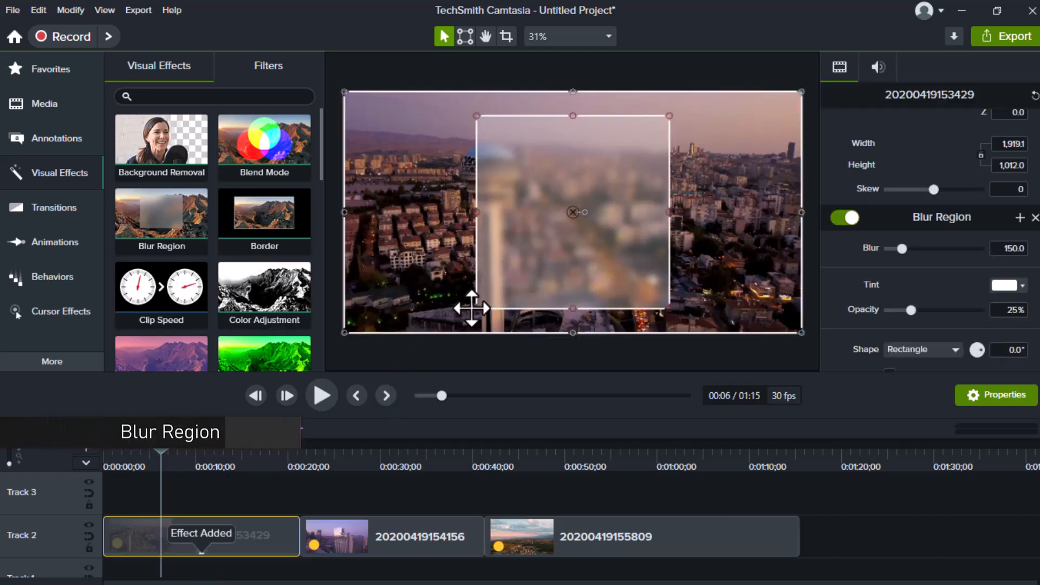
{"action": "left_click_drag", "start_coordinate": [471, 309], "coordinate": [504, 277]}
{"action": "mouse_move", "coordinate": [536, 230]}
{"action": "left_mouse_down"}
{"action": "mouse_move", "coordinate": [485, 248]}
{"action": "mouse_move", "coordinate": [542, 226]}
{"action": "left_mouse_up"}
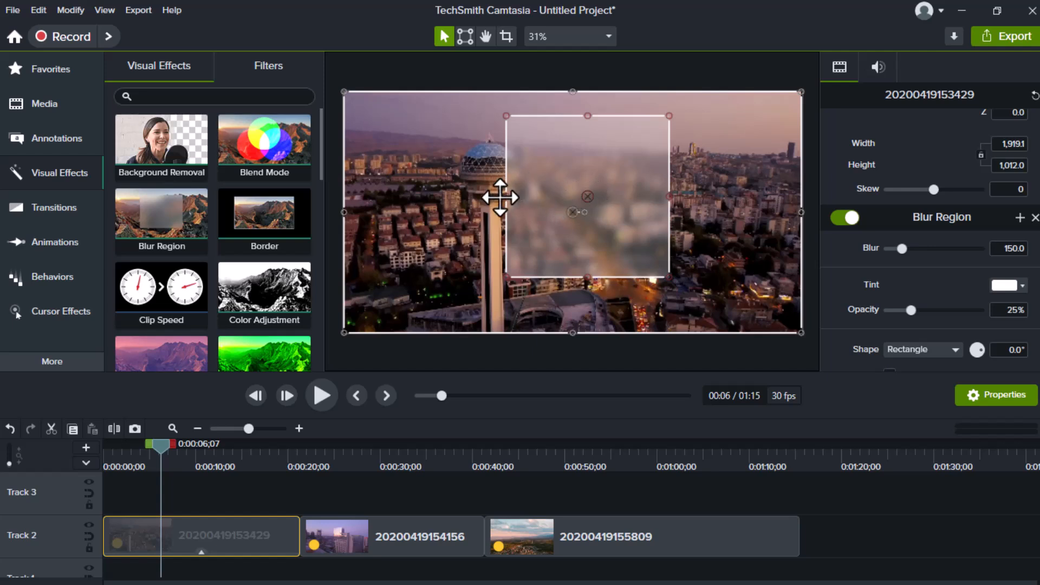
Reshape the blur region into a smaller, narrower rectangle and move it over the tower's dome.
{"action": "left_click_drag", "start_coordinate": [505, 196], "coordinate": [469, 203]}
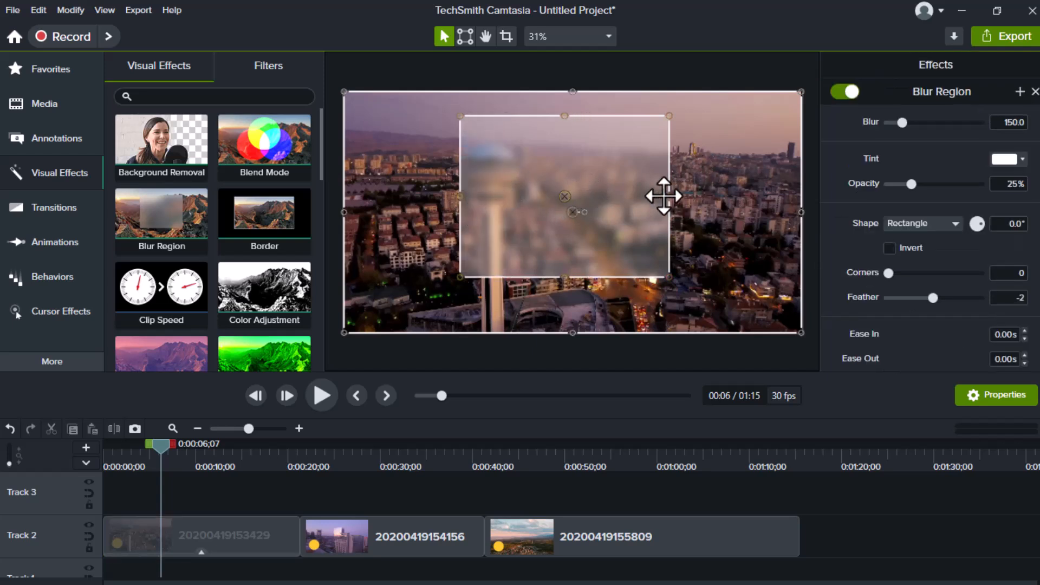
{"action": "left_click_drag", "start_coordinate": [668, 196], "coordinate": [589, 196]}
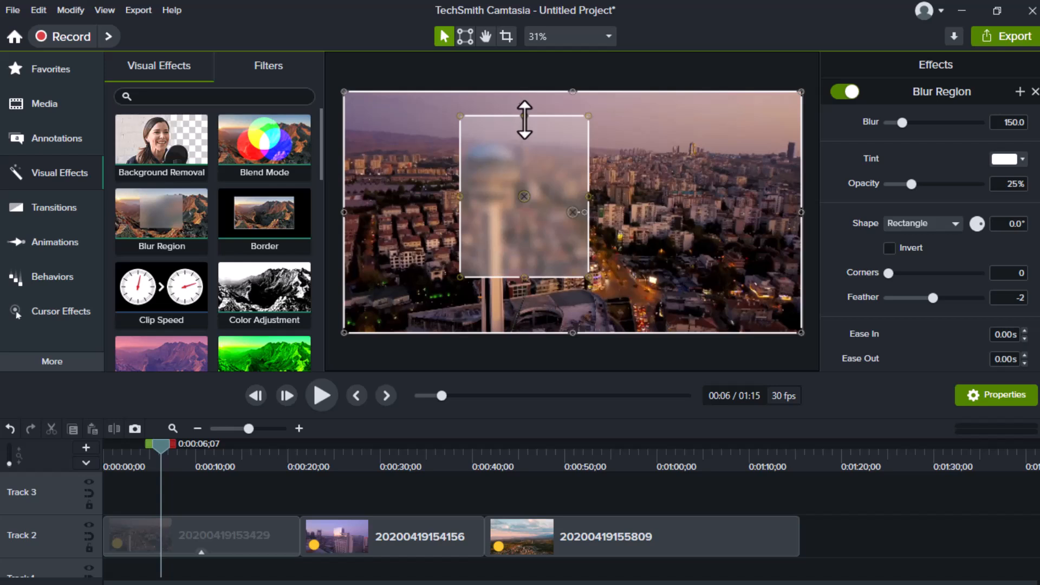
{"action": "left_click_drag", "start_coordinate": [520, 116], "coordinate": [518, 161]}
{"action": "left_click", "coordinate": [515, 205]}
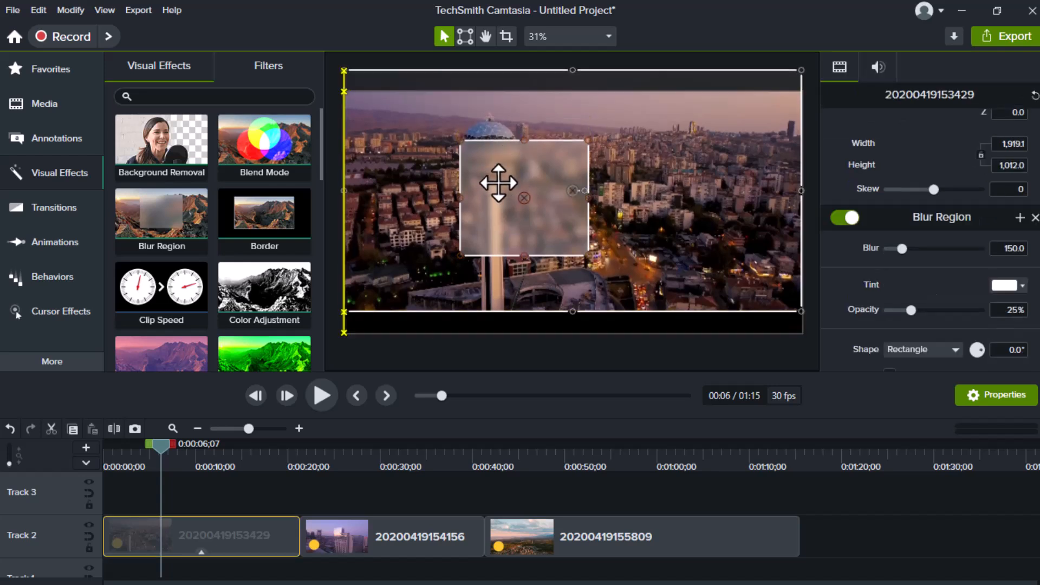
{"action": "left_click_drag", "start_coordinate": [525, 217], "coordinate": [488, 168]}
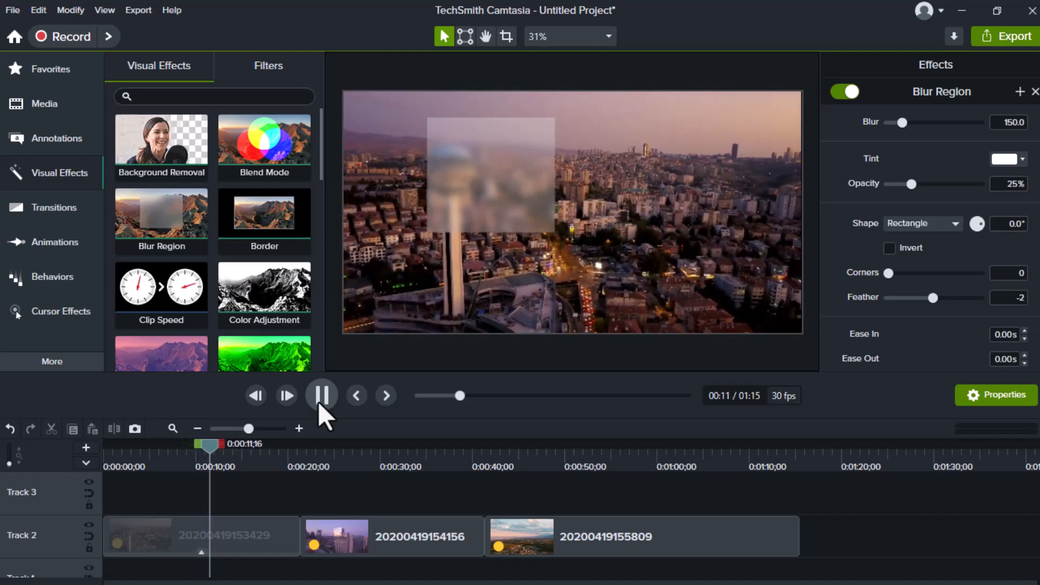
Stop the preview at about 12 seconds and set the blur region's opacity to 22%.
{"action": "left_click", "coordinate": [321, 396]}
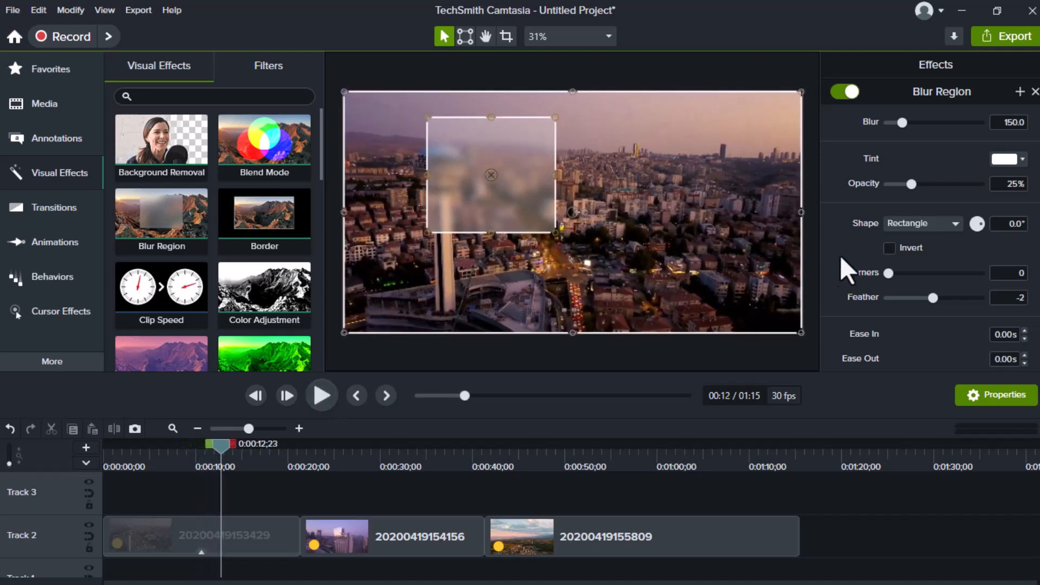
{"action": "mouse_move", "coordinate": [915, 185]}
{"action": "left_mouse_down"}
{"action": "mouse_move", "coordinate": [902, 191]}
{"action": "mouse_move", "coordinate": [934, 191]}
{"action": "mouse_move", "coordinate": [908, 200]}
{"action": "left_mouse_up"}
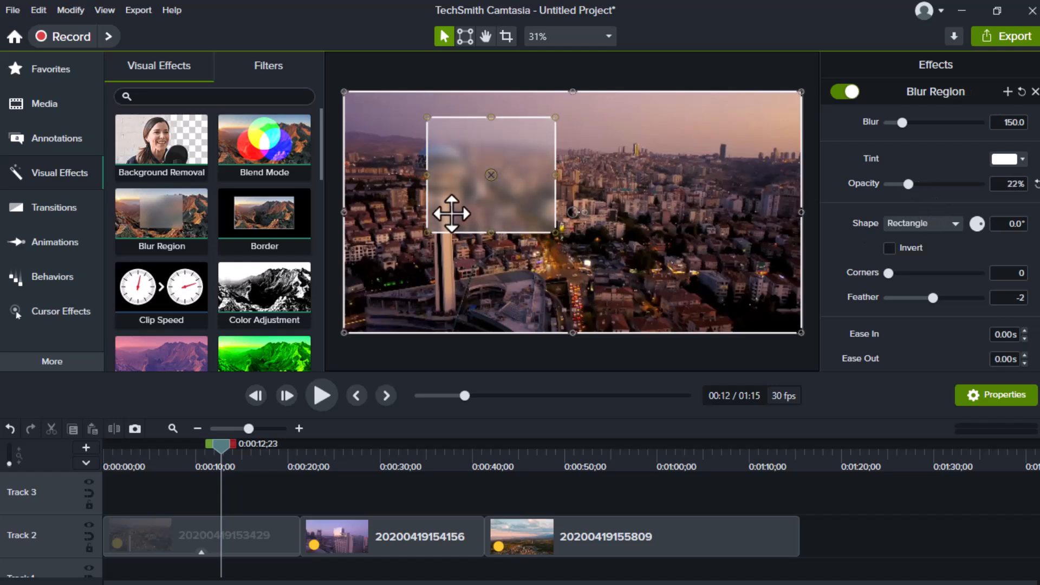
Examine the blur tools among the Blur & Highlight annotations.
{"action": "left_click", "coordinate": [41, 141]}
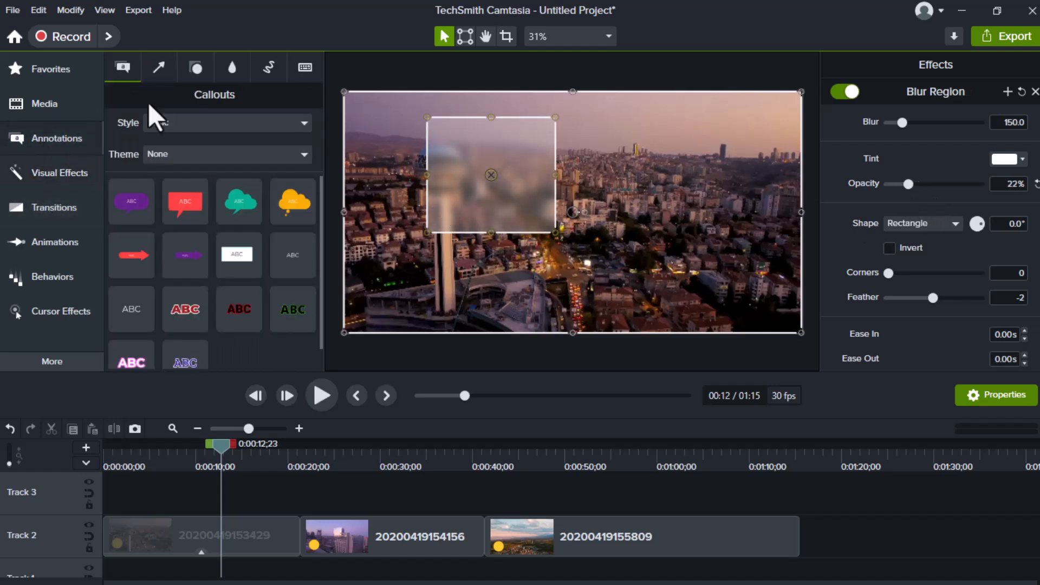
{"action": "left_click", "coordinate": [241, 65]}
{"action": "left_click", "coordinate": [128, 139]}
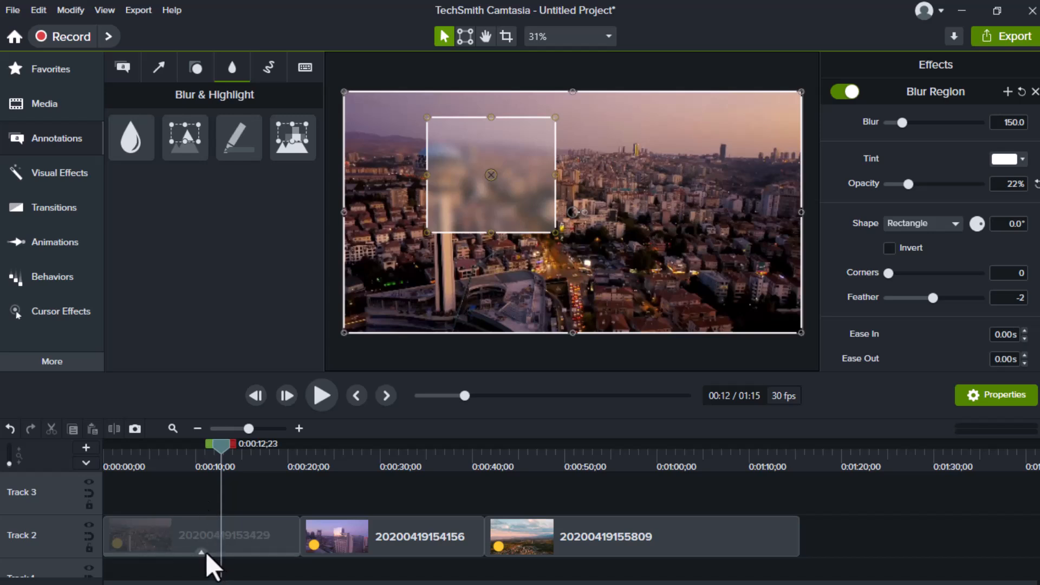
Return to the visual effects and delete Blur Region from the first clip.
{"action": "left_click", "coordinate": [24, 175]}
{"action": "left_click_drag", "start_coordinate": [203, 544], "coordinate": [197, 551]}
{"action": "left_click", "coordinate": [173, 545]}
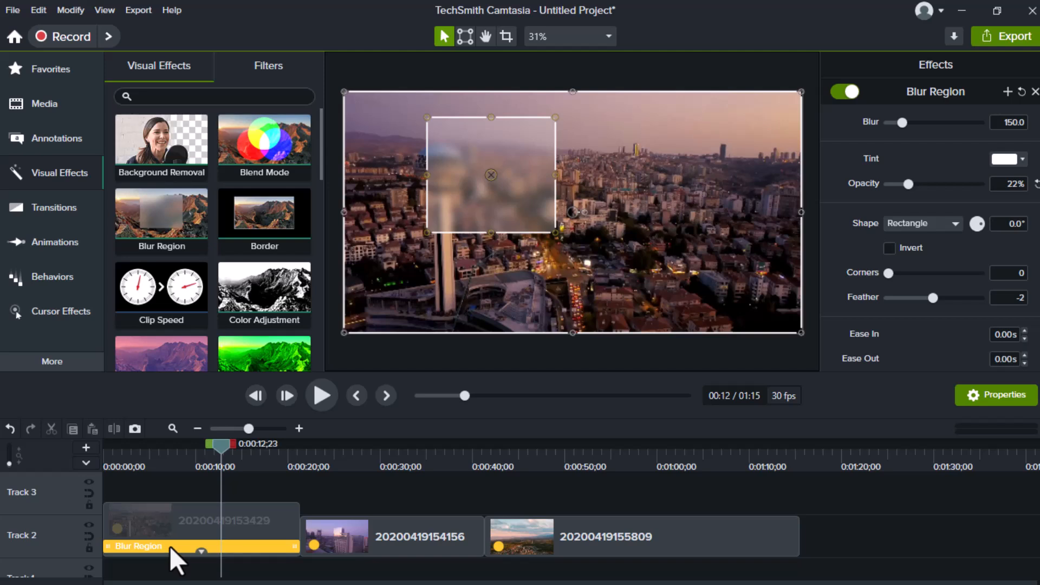
{"action": "key", "text": "Delete"}
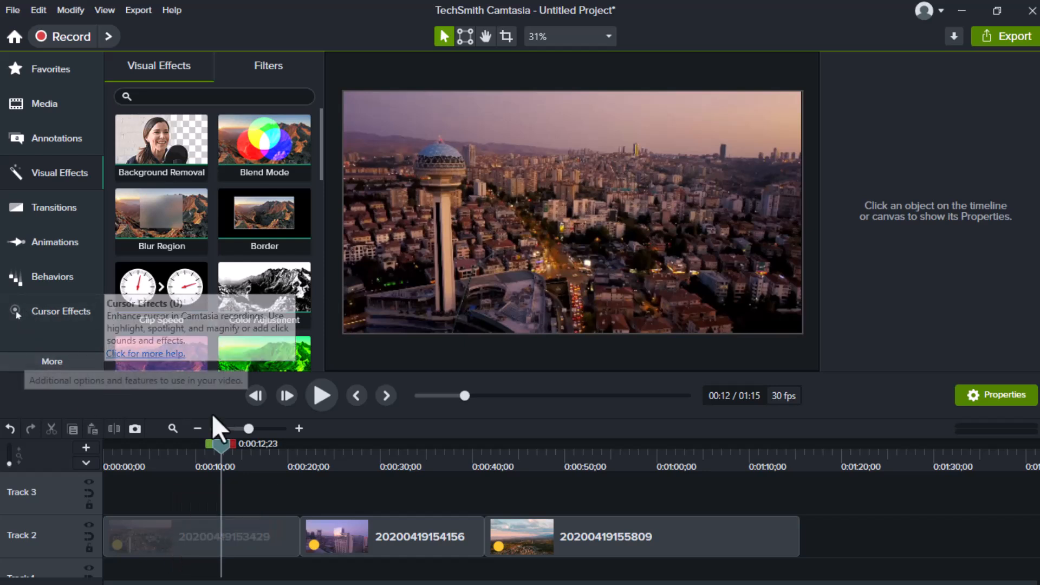
Apply the Border effect to the first clip and set its thickness to 29.
{"action": "left_click_drag", "start_coordinate": [275, 210], "coordinate": [223, 538]}
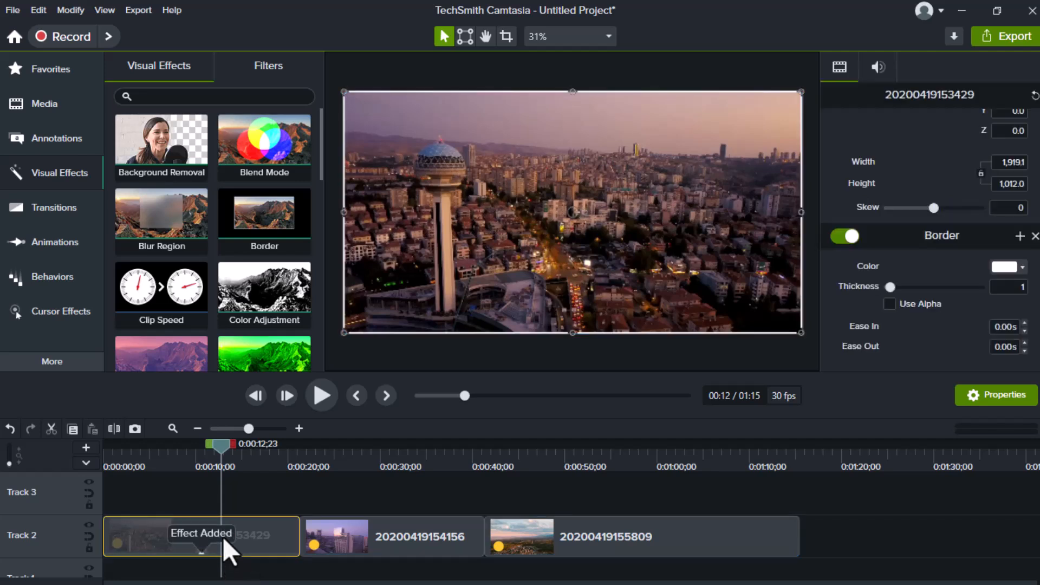
{"action": "left_click_drag", "start_coordinate": [290, 234], "coordinate": [226, 546]}
{"action": "left_click", "coordinate": [200, 551]}
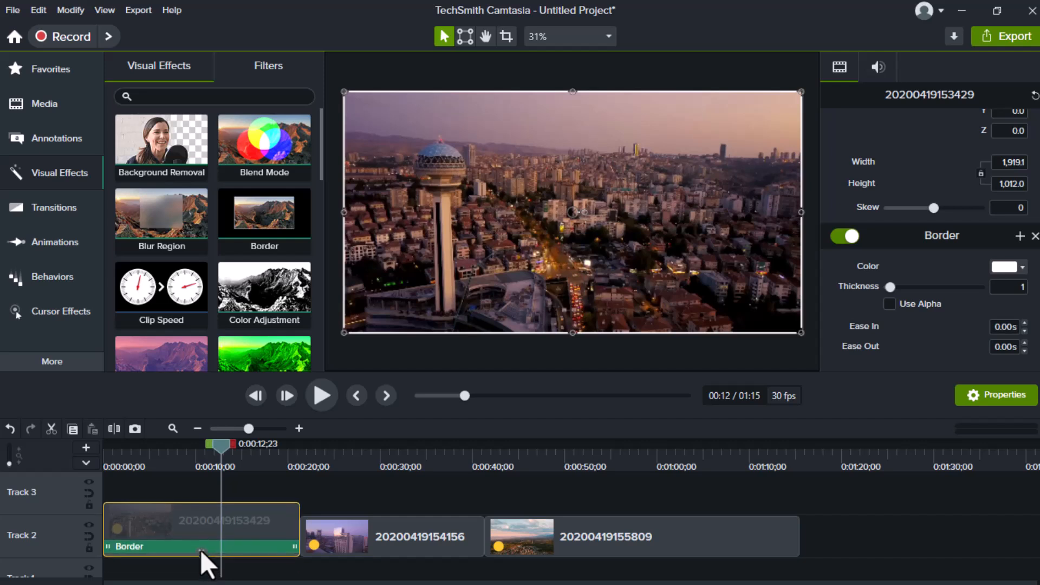
{"action": "left_click", "coordinate": [203, 545]}
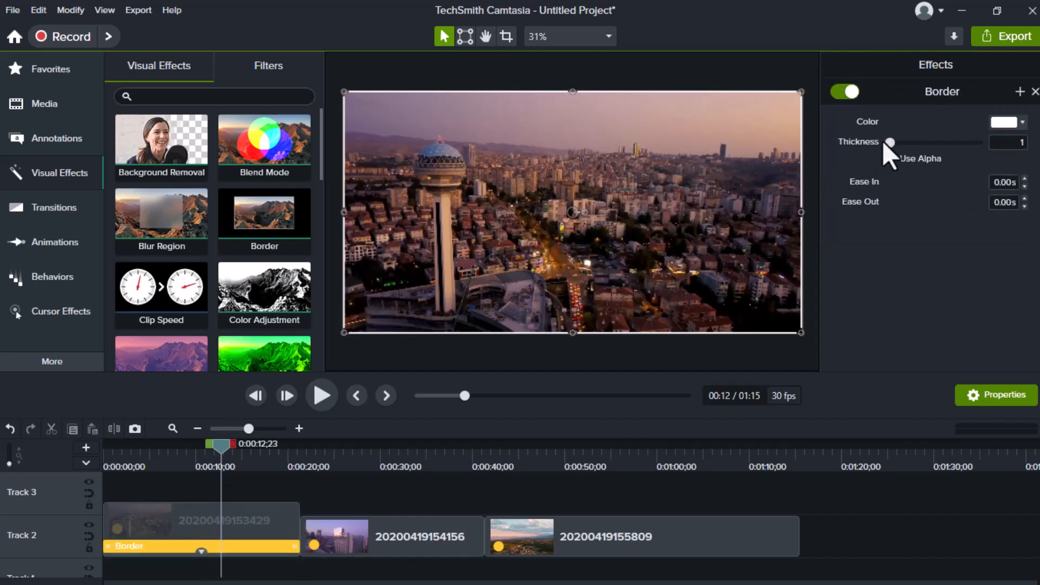
{"action": "left_click_drag", "start_coordinate": [890, 142], "coordinate": [941, 142]}
{"action": "left_click_drag", "start_coordinate": [934, 208], "coordinate": [935, 214]}
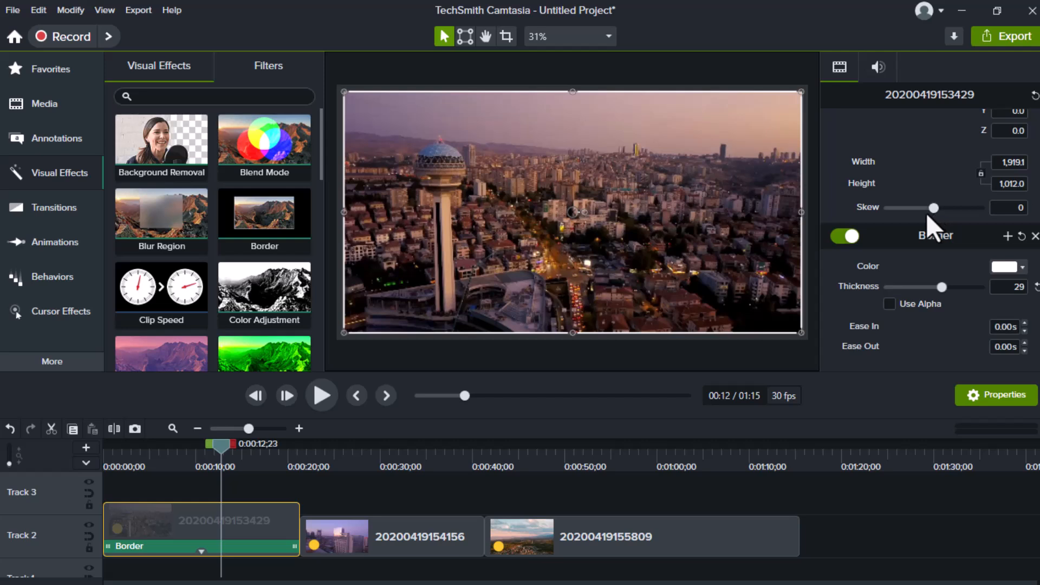
Set the border's color on the first clip to red, #E61010.
{"action": "left_click", "coordinate": [227, 551]}
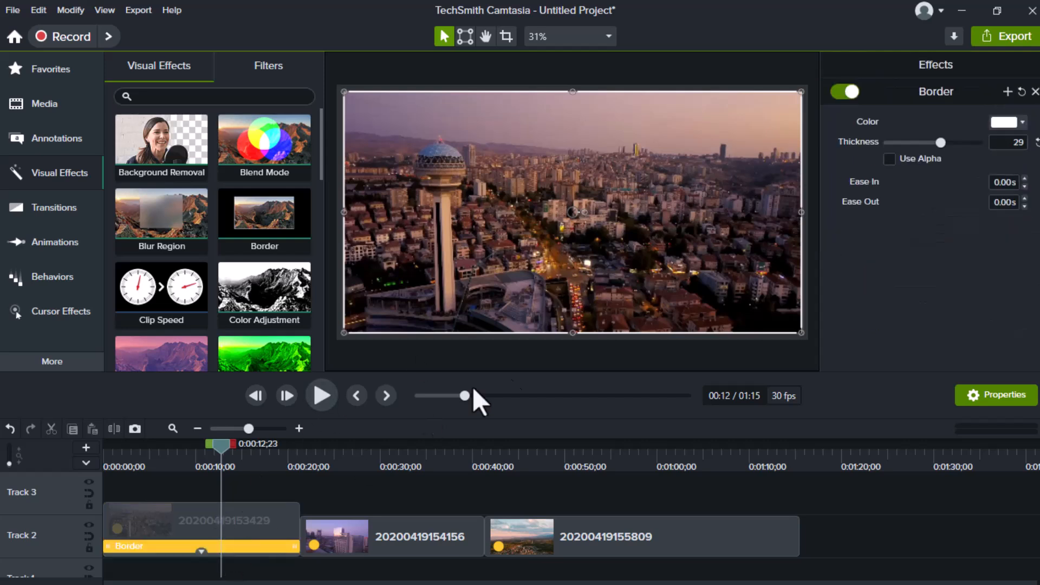
{"action": "left_click", "coordinate": [1006, 123]}
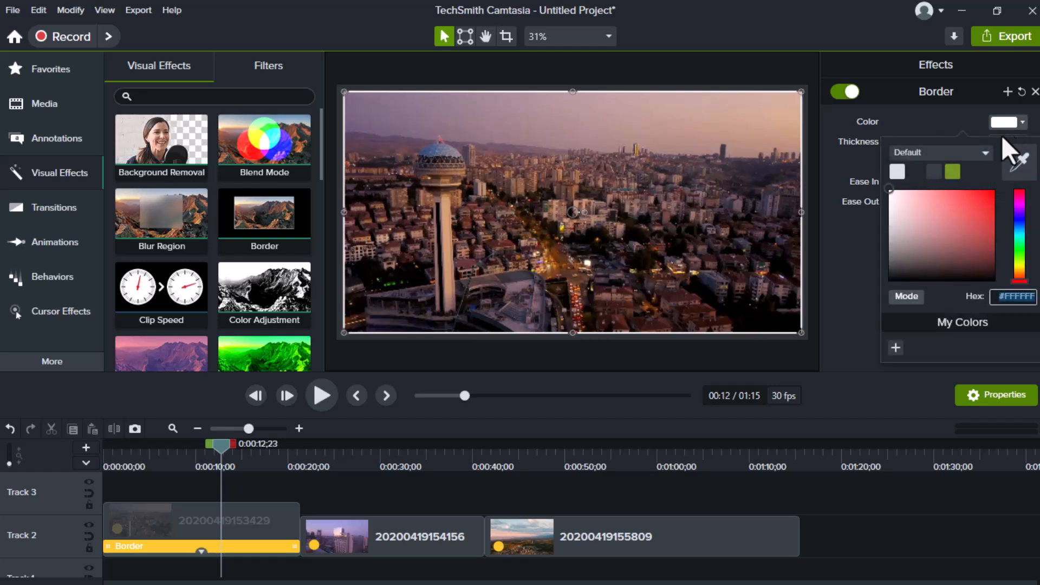
{"action": "left_click", "coordinate": [986, 200]}
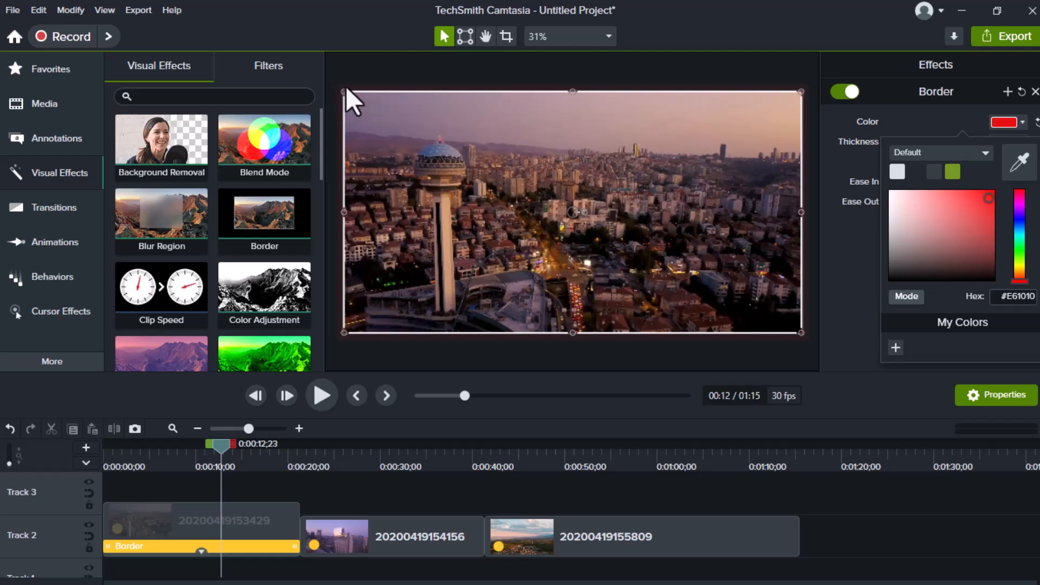
{"action": "left_click_drag", "start_coordinate": [345, 92], "coordinate": [355, 104]}
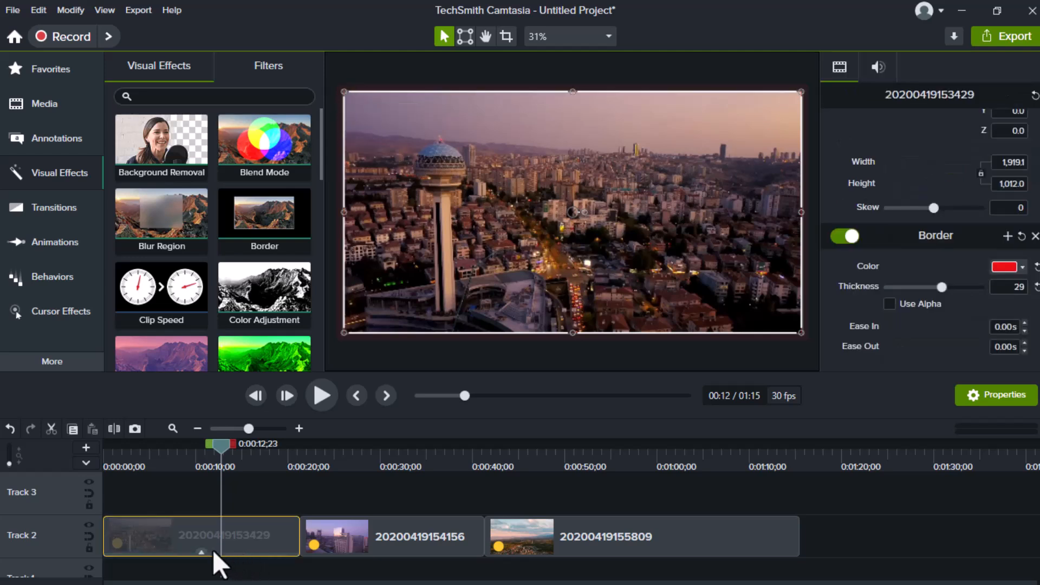
Expand the first clip's effects and delete Border.
{"action": "left_click", "coordinate": [202, 551]}
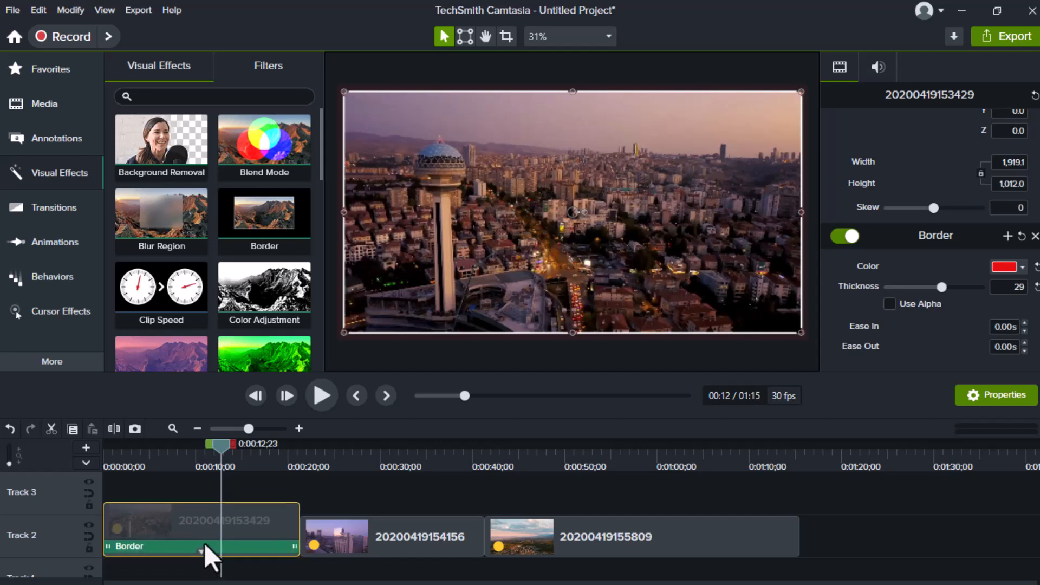
{"action": "left_click", "coordinate": [222, 544]}
{"action": "key", "text": "Delete"}
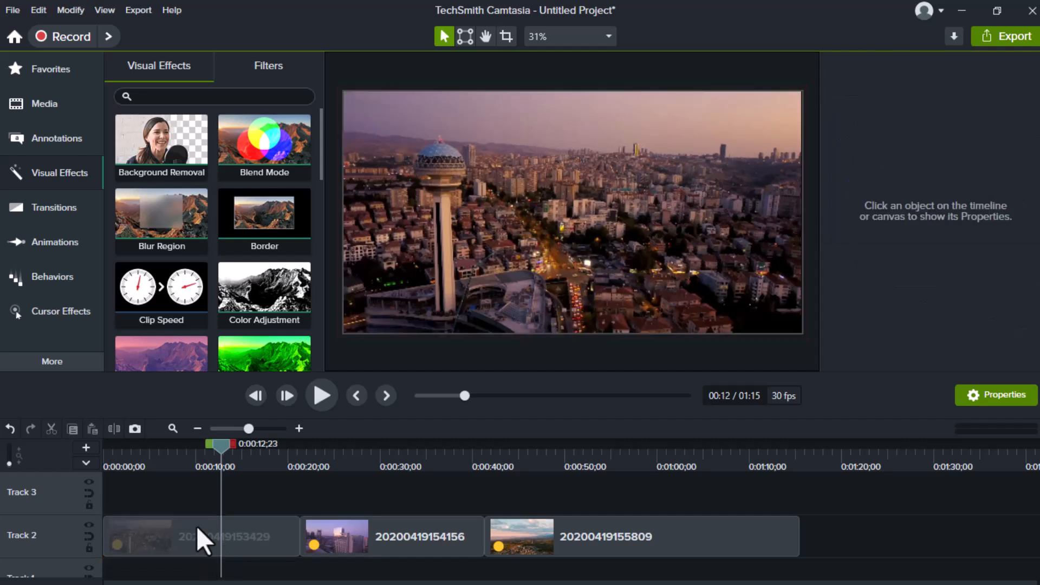
Apply the Clip Speed effect to the first clip and set its speed to 2.00x.
{"action": "left_click_drag", "start_coordinate": [186, 280], "coordinate": [174, 524]}
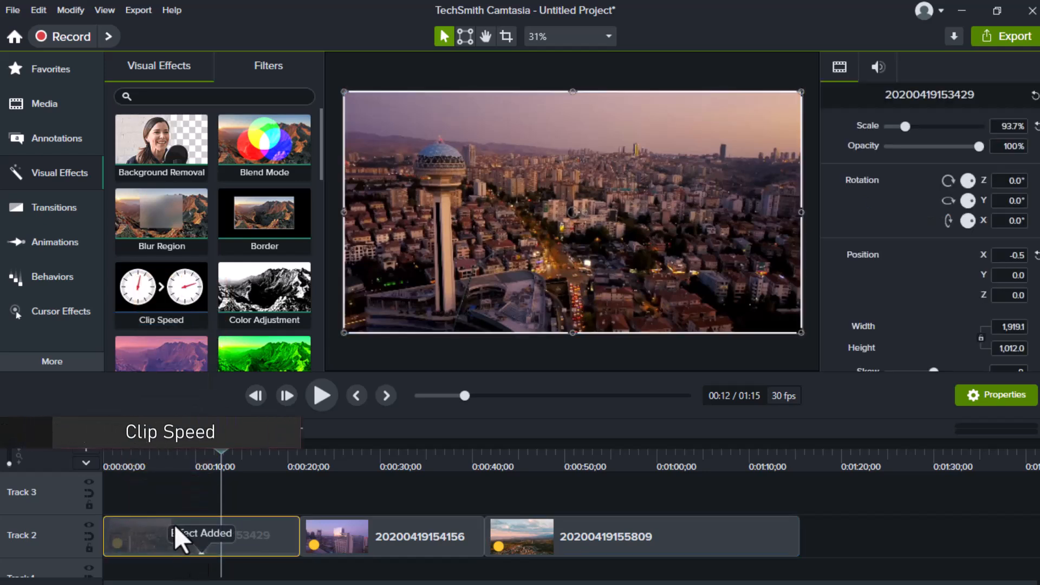
{"action": "left_click", "coordinate": [206, 544]}
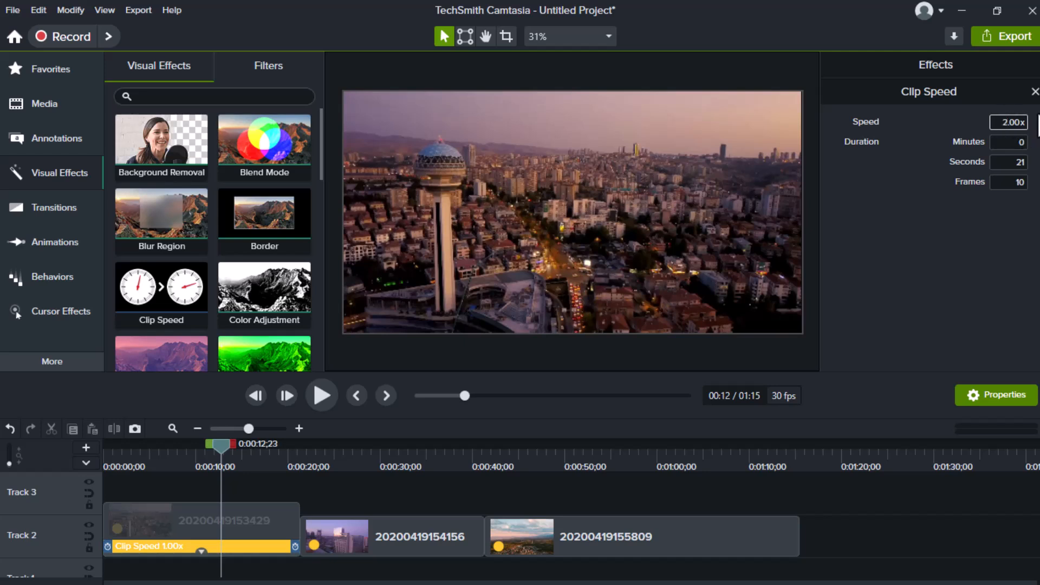
{"action": "key", "text": "Return"}
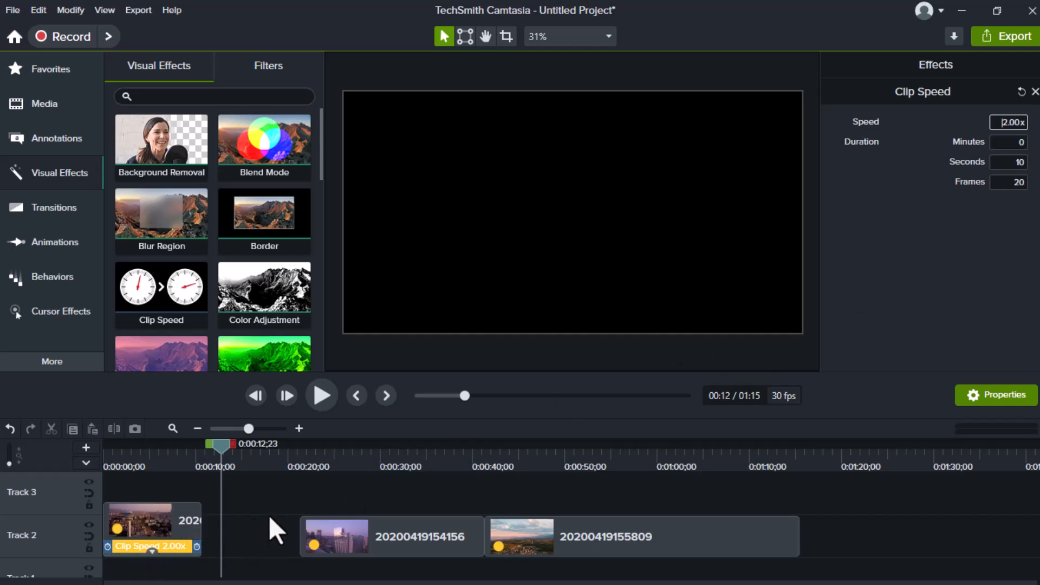
Play the sped-up first clip from the beginning of the timeline and stop past its end.
{"action": "left_click_drag", "start_coordinate": [183, 461], "coordinate": [97, 487]}
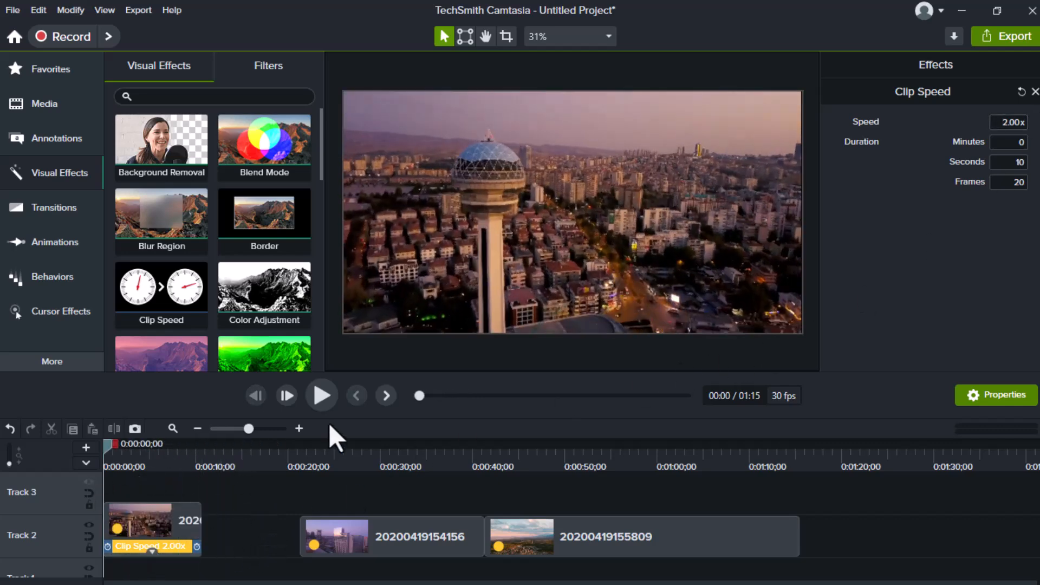
{"action": "left_click", "coordinate": [322, 395]}
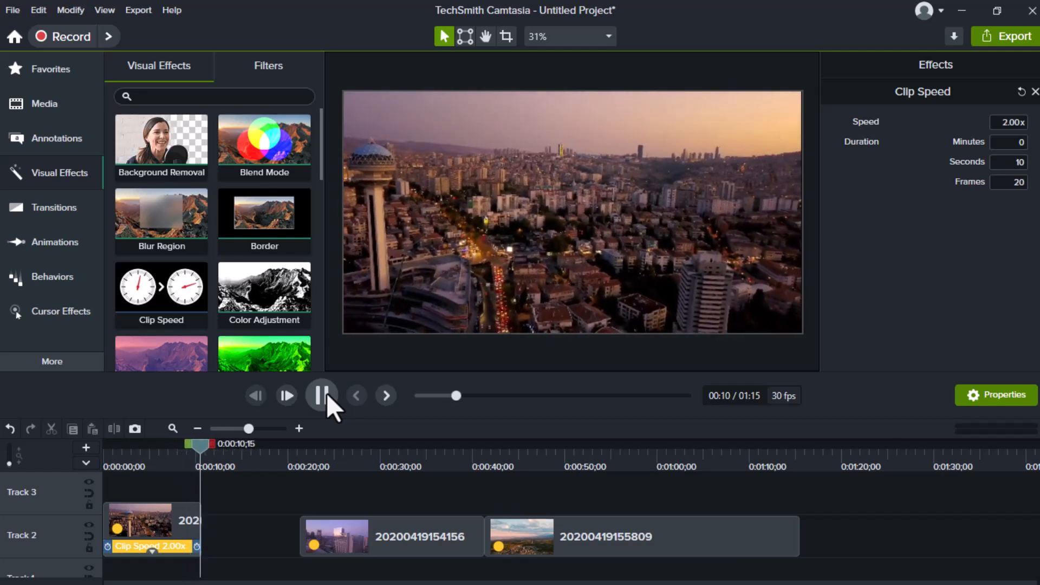
{"action": "left_click", "coordinate": [327, 392]}
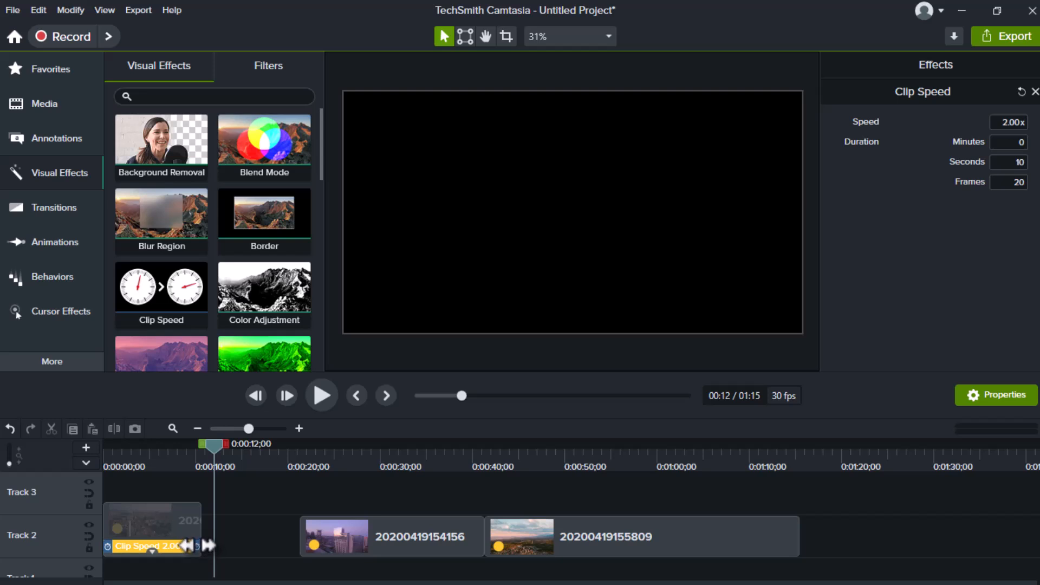
Move the second and third clips to Track 3 and stretch the first clip's Clip Speed effect to 0.57x, about 37 seconds long.
{"action": "left_click_drag", "start_coordinate": [196, 546], "coordinate": [295, 546]}
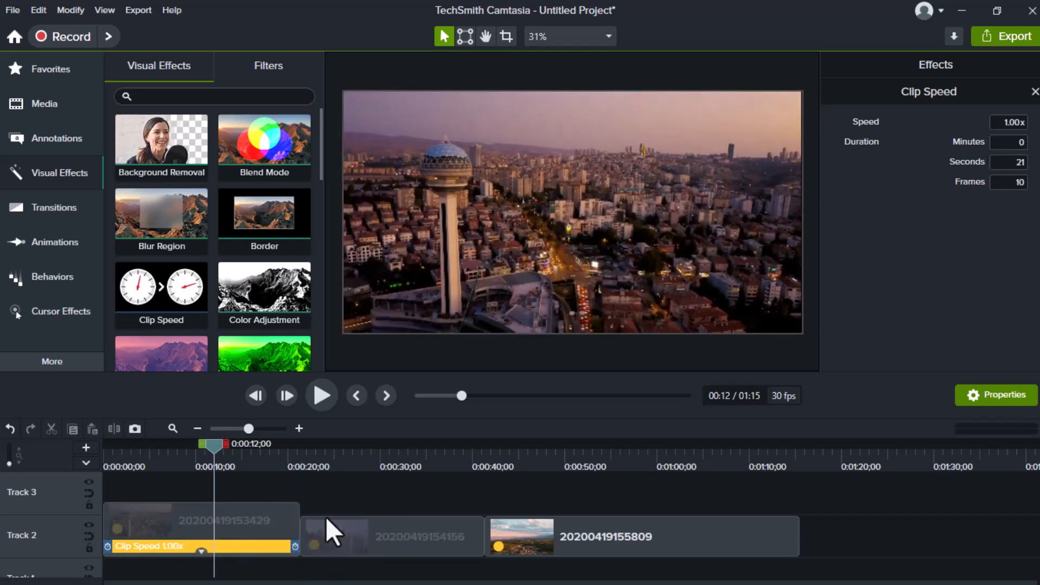
{"action": "left_click_drag", "start_coordinate": [337, 498], "coordinate": [686, 490]}
{"action": "left_click_drag", "start_coordinate": [289, 546], "coordinate": [431, 537]}
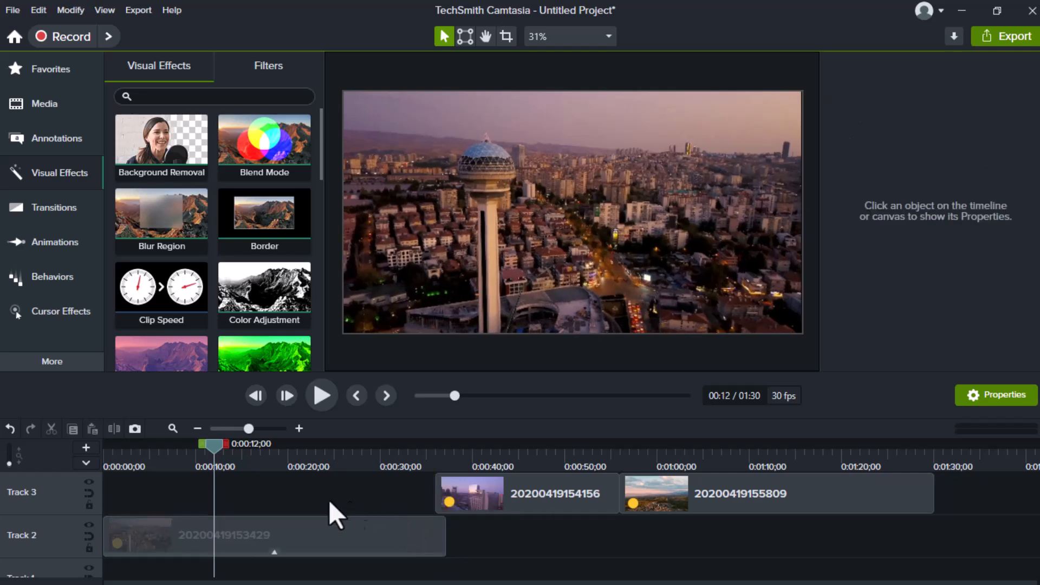
Play the slowed-down first clip from near the start of the timeline, then stop playback.
{"action": "left_click_drag", "start_coordinate": [208, 448], "coordinate": [123, 447]}
{"action": "left_click", "coordinate": [325, 394]}
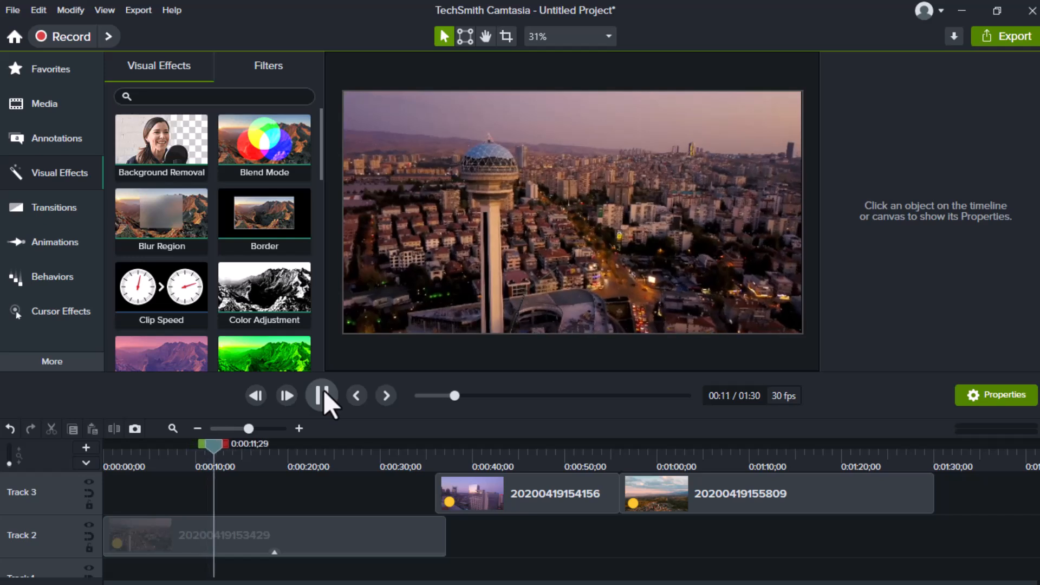
{"action": "left_click", "coordinate": [321, 394]}
Expand the first clip's effects and delete Clip Speed.
{"action": "left_click", "coordinate": [269, 555]}
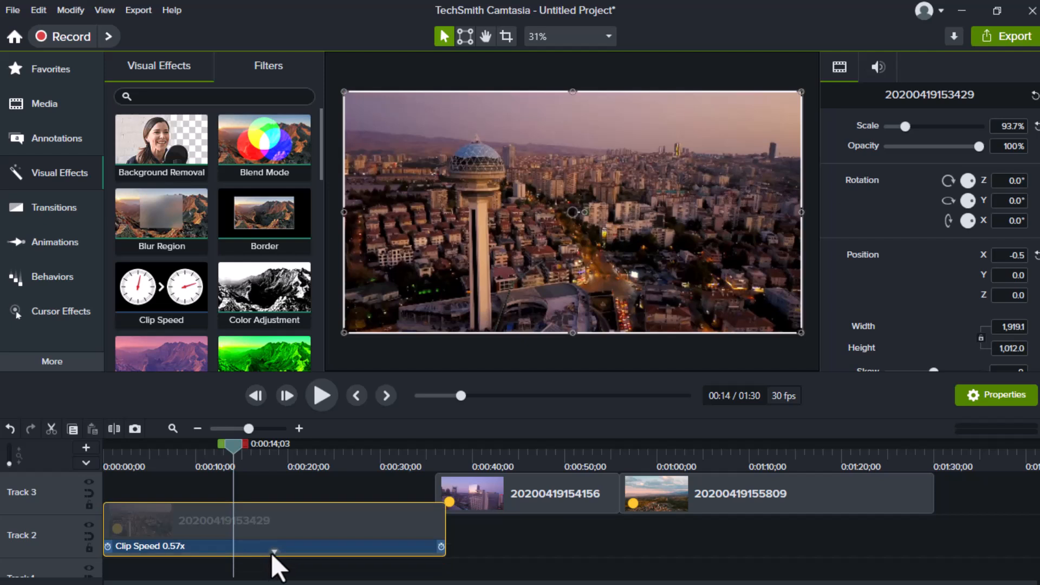
{"action": "left_click", "coordinate": [276, 549]}
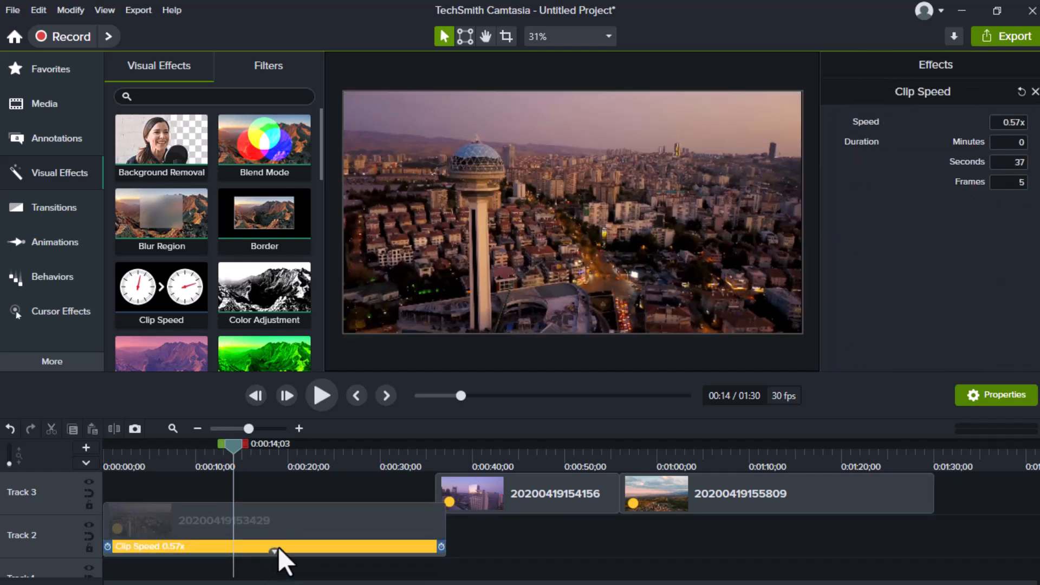
{"action": "key", "text": "Delete"}
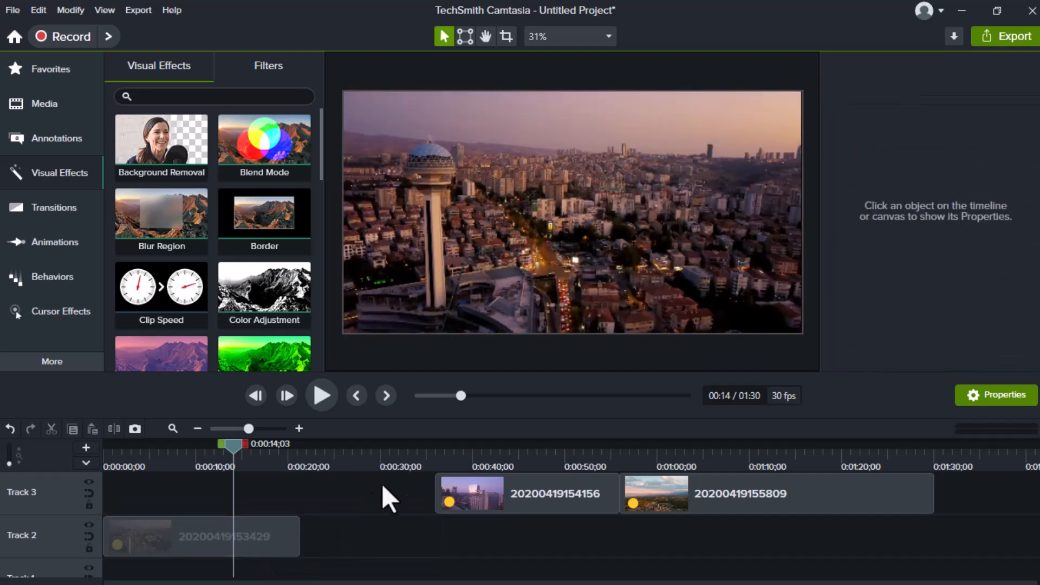
Move the two clips from Track 3 back onto Track 2 directly after the first clip, and place the playhead at 0:00:13;00.
{"action": "left_click", "coordinate": [596, 515]}
{"action": "left_click_drag", "start_coordinate": [443, 484], "coordinate": [674, 482]}
{"action": "left_click_drag", "start_coordinate": [672, 486], "coordinate": [496, 561]}
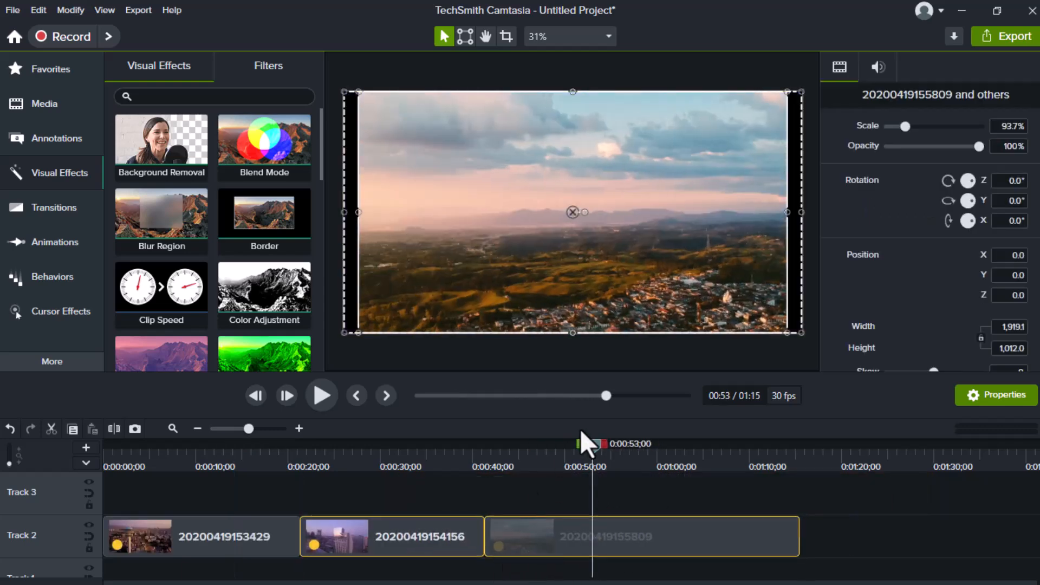
{"action": "left_click_drag", "start_coordinate": [592, 450], "coordinate": [222, 493]}
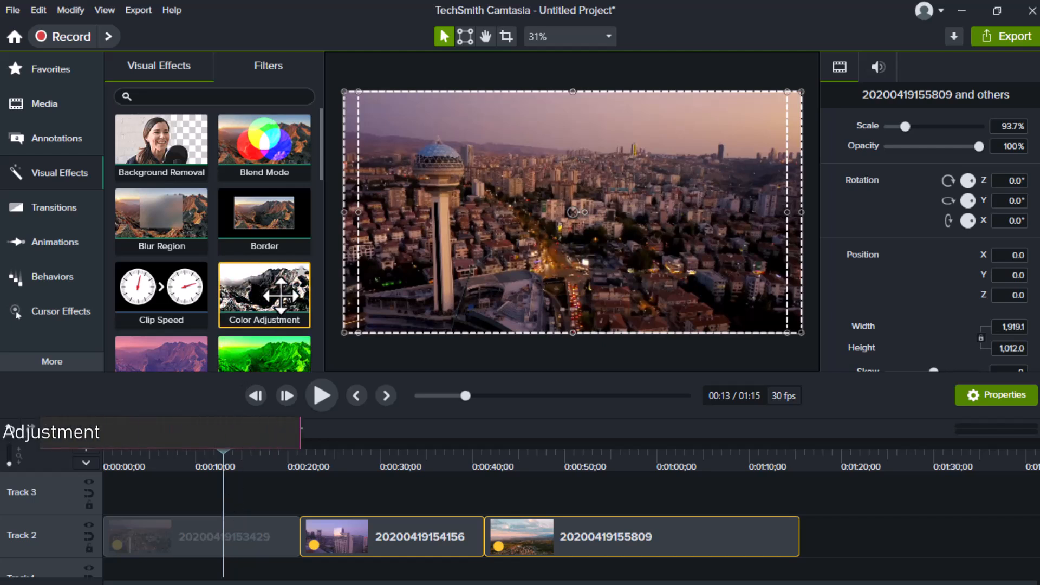
Apply Color Adjustment to the first clip and set brightness to 6, contrast to -26 and saturation to 58.
{"action": "left_click_drag", "start_coordinate": [281, 295], "coordinate": [224, 531]}
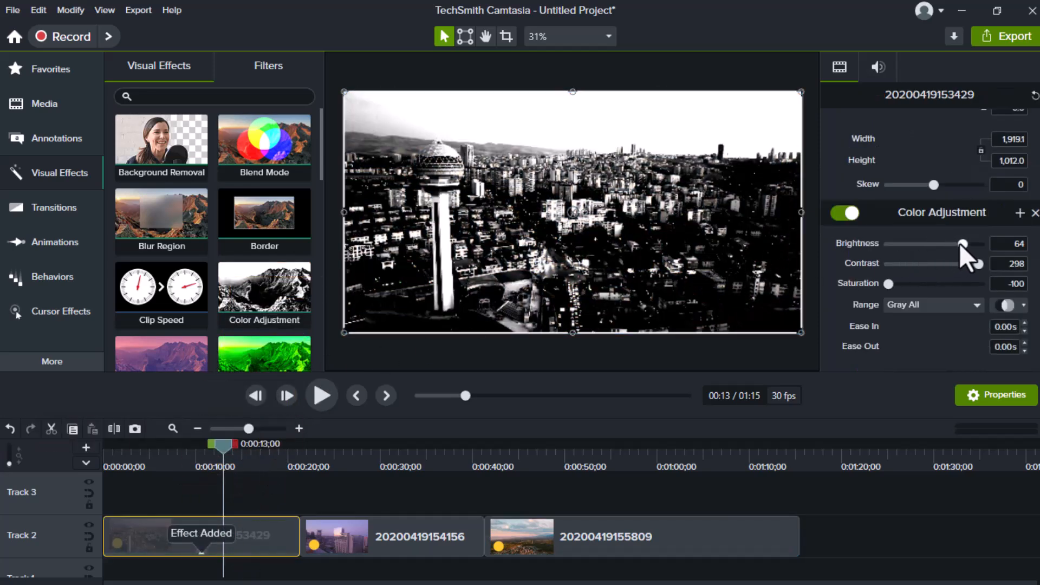
{"action": "left_click_drag", "start_coordinate": [961, 245], "coordinate": [945, 282]}
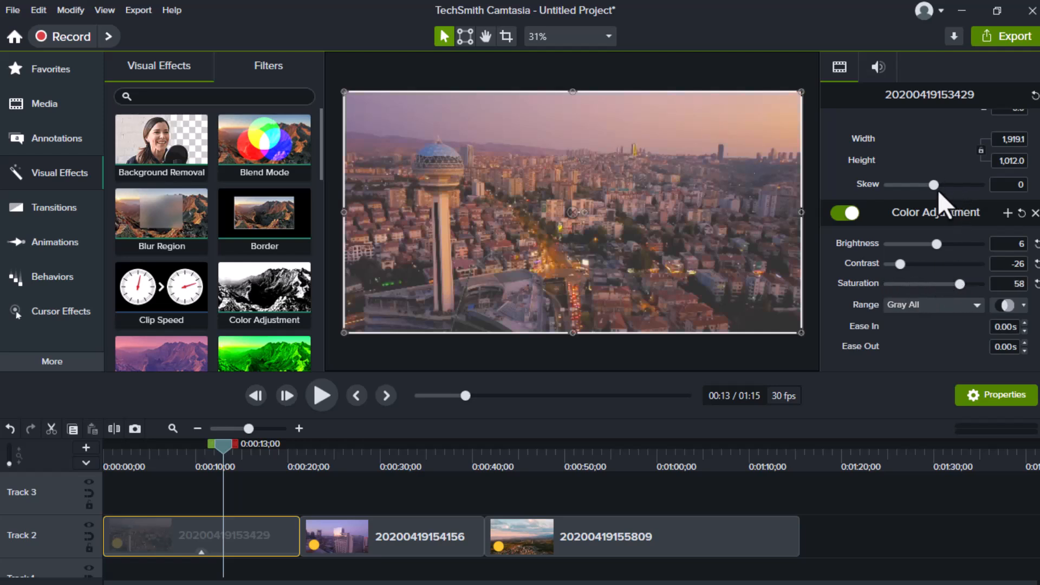
Review the range options of Color Adjustment, then delete the effect from the first clip.
{"action": "left_click", "coordinate": [920, 305]}
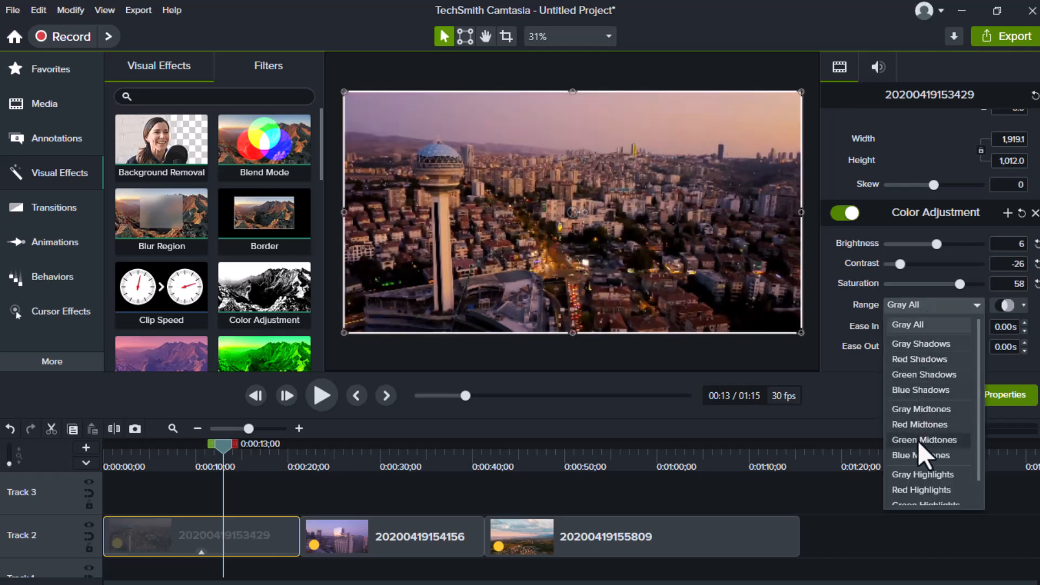
{"action": "left_click", "coordinate": [869, 333]}
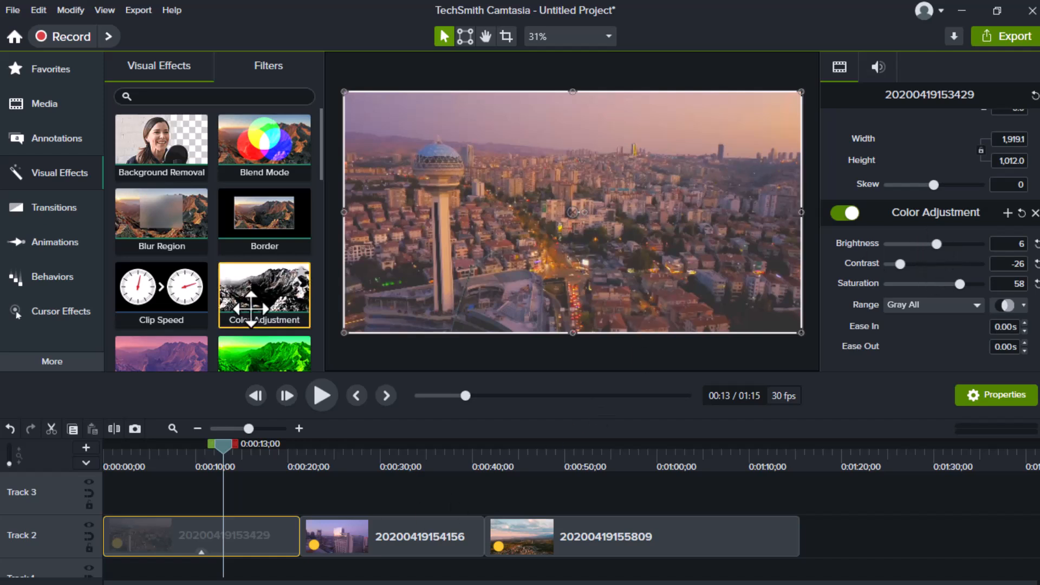
{"action": "left_click", "coordinate": [202, 551]}
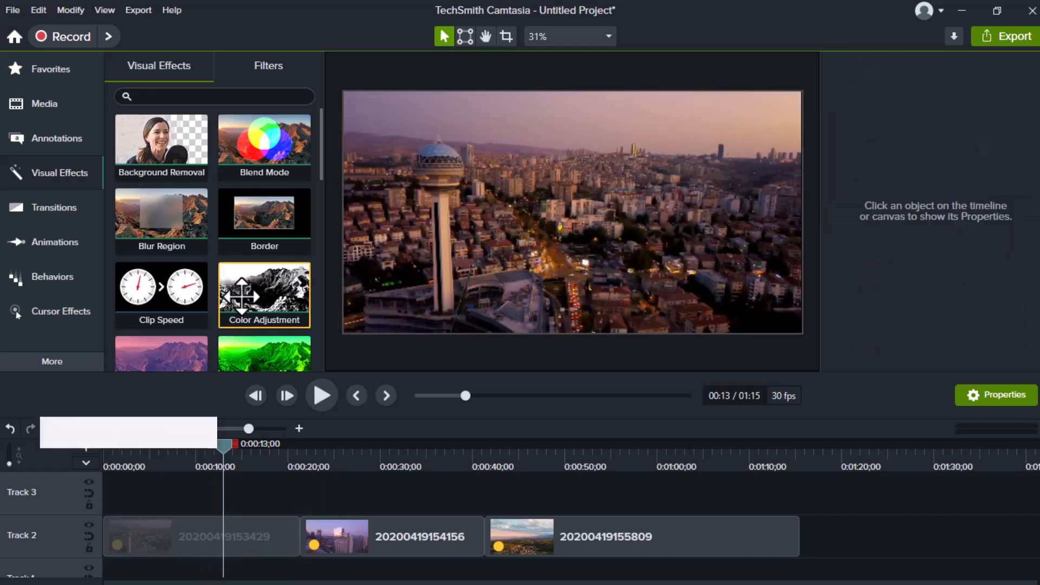
Apply Color Tint to the first clip and set its intensity to 28 and desaturate to 22.
{"action": "scroll", "coordinate": [225, 300], "scroll_direction": "down", "scroll_amount": 1}
{"action": "scroll", "coordinate": [225, 300], "scroll_direction": "down", "scroll_amount": 1}
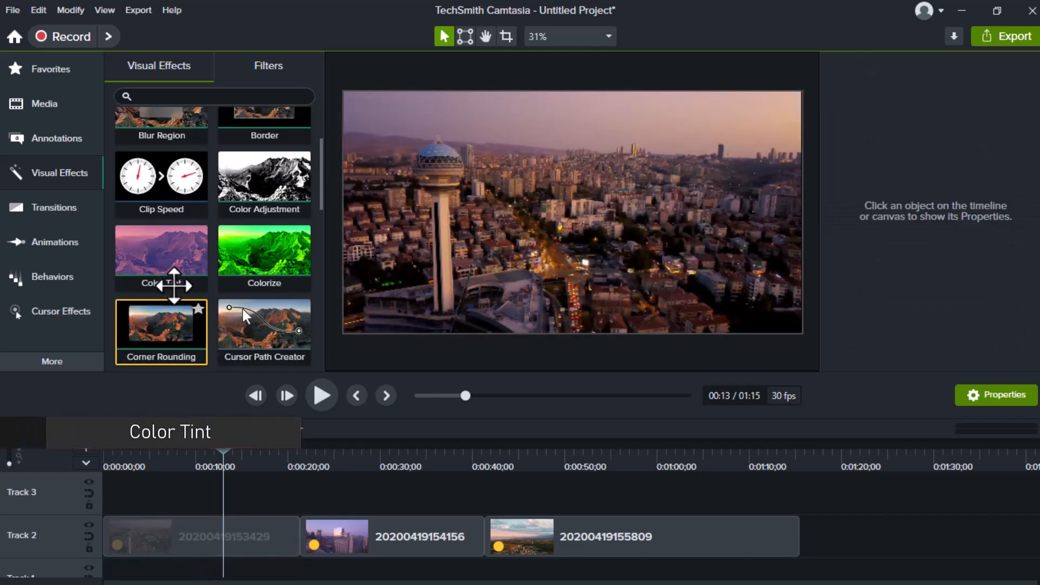
{"action": "left_click_drag", "start_coordinate": [168, 262], "coordinate": [204, 549]}
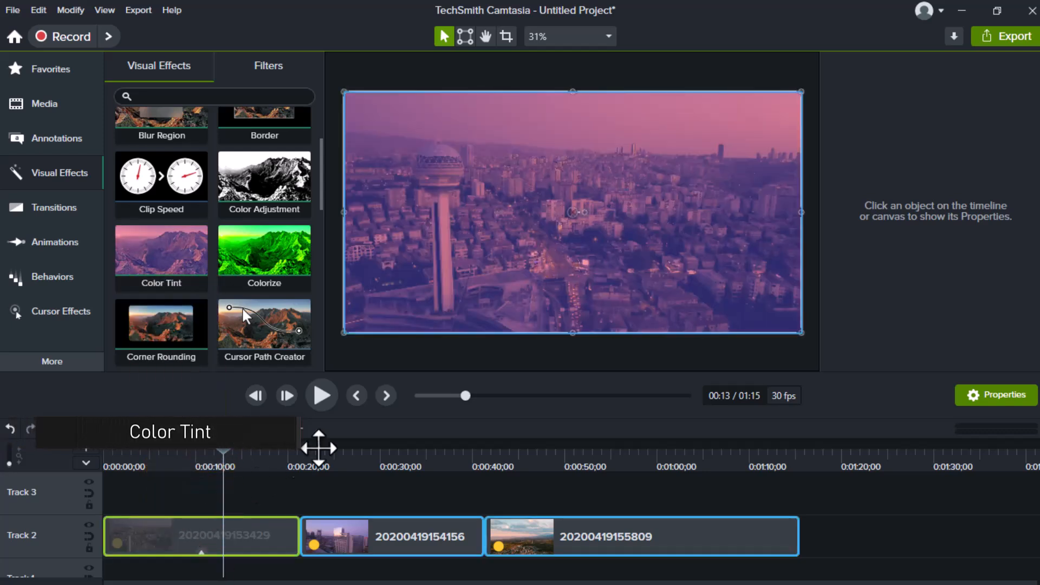
{"action": "left_click", "coordinate": [276, 552]}
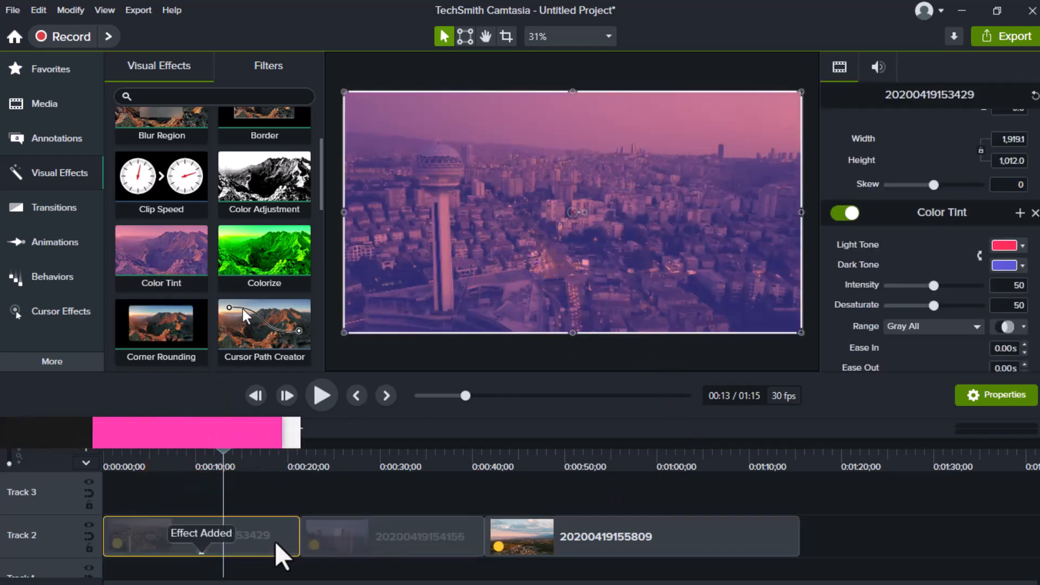
{"action": "left_click", "coordinate": [209, 549]}
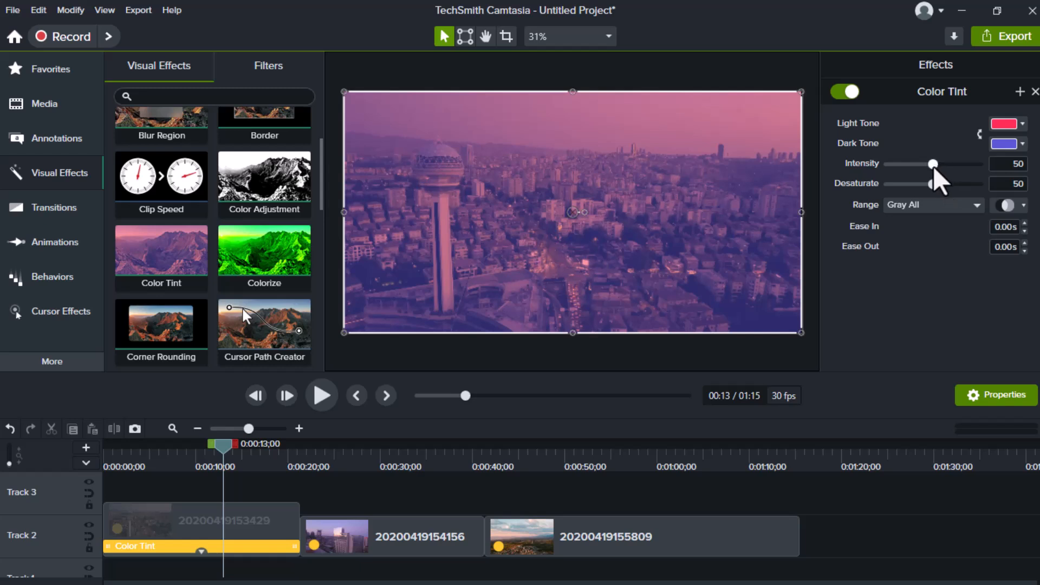
{"action": "left_click_drag", "start_coordinate": [932, 167], "coordinate": [866, 217]}
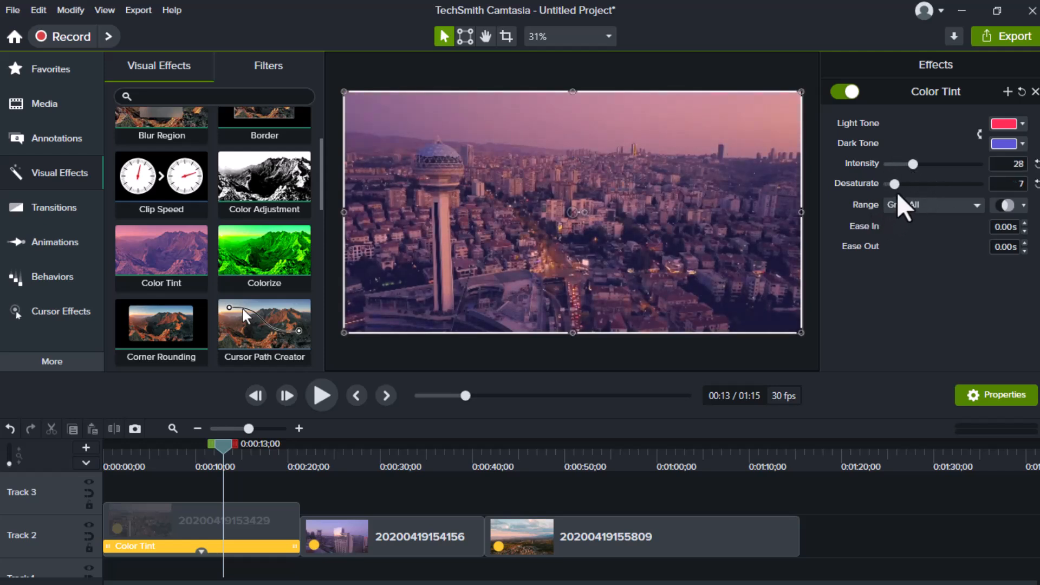
{"action": "left_click_drag", "start_coordinate": [894, 196], "coordinate": [910, 197]}
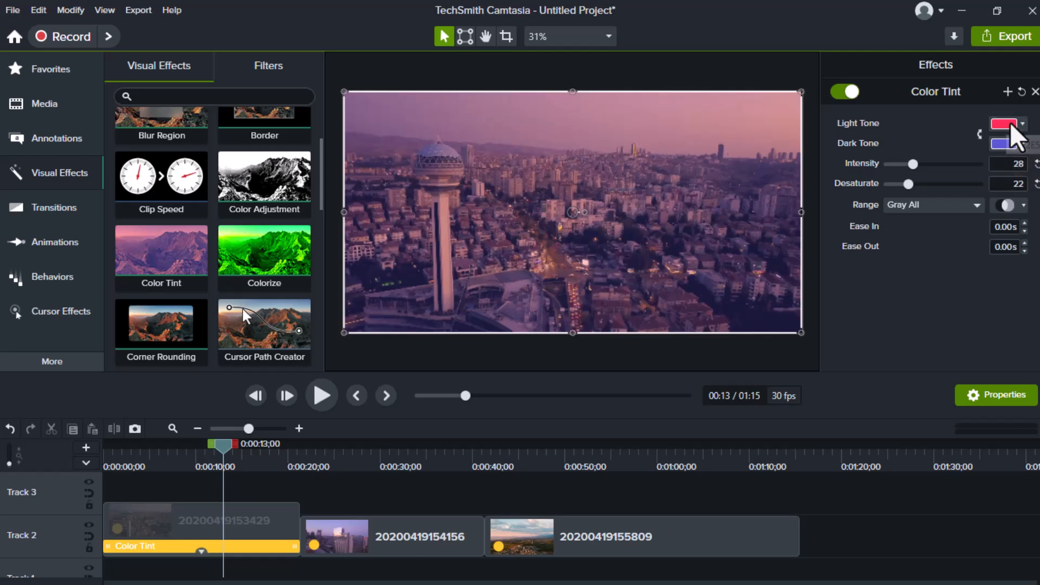
Set the Color Tint's light tone to pale pink, #E3C3C9, and delete the effect from the first clip.
{"action": "left_click", "coordinate": [1010, 125]}
{"action": "left_click_drag", "start_coordinate": [970, 208], "coordinate": [904, 202]}
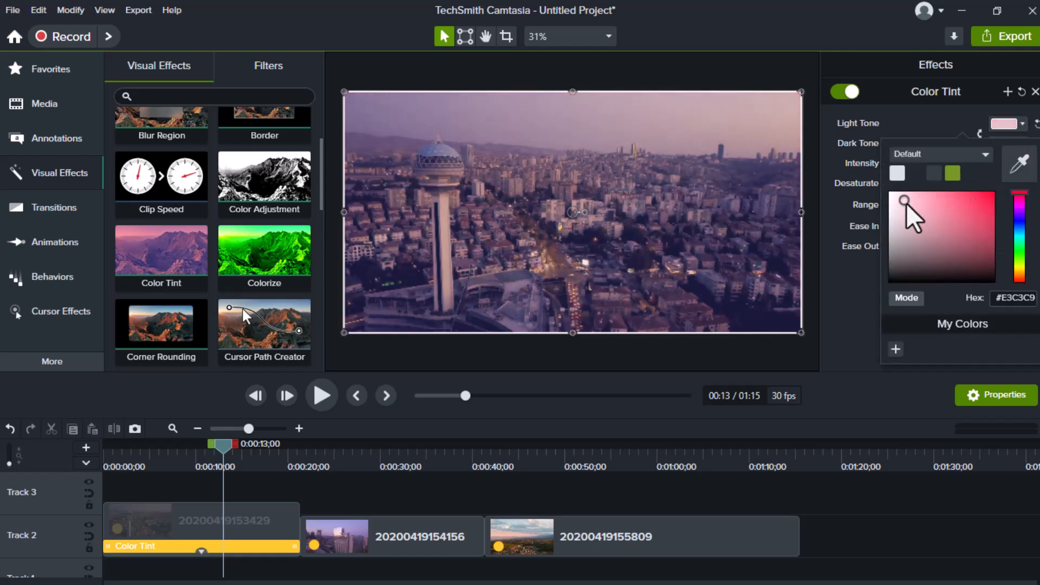
{"action": "left_click", "coordinate": [872, 287]}
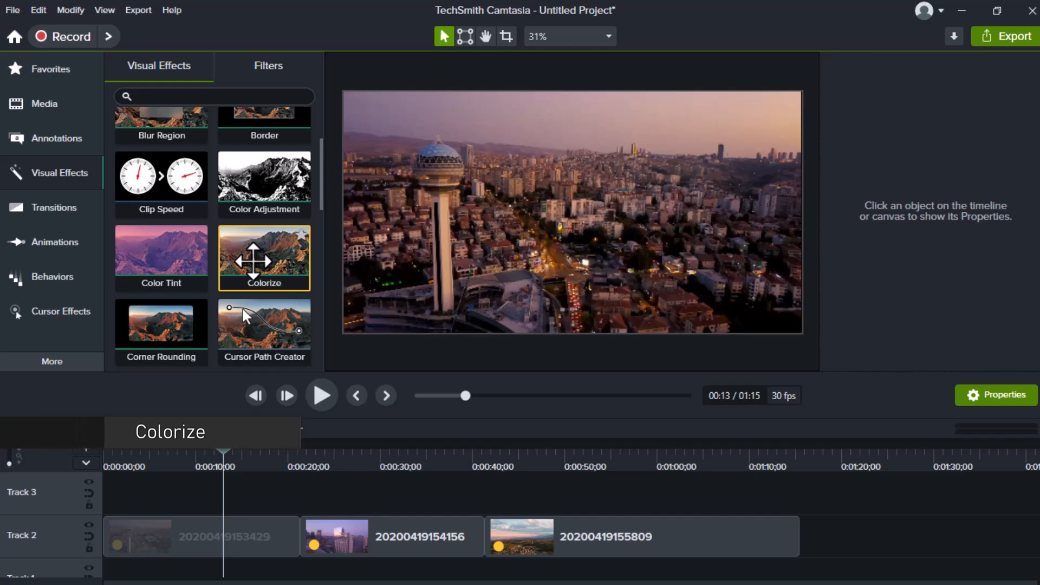
Apply the Colorize effect to the first clip and set its color to olive green, #61734D.
{"action": "left_click_drag", "start_coordinate": [247, 266], "coordinate": [224, 545]}
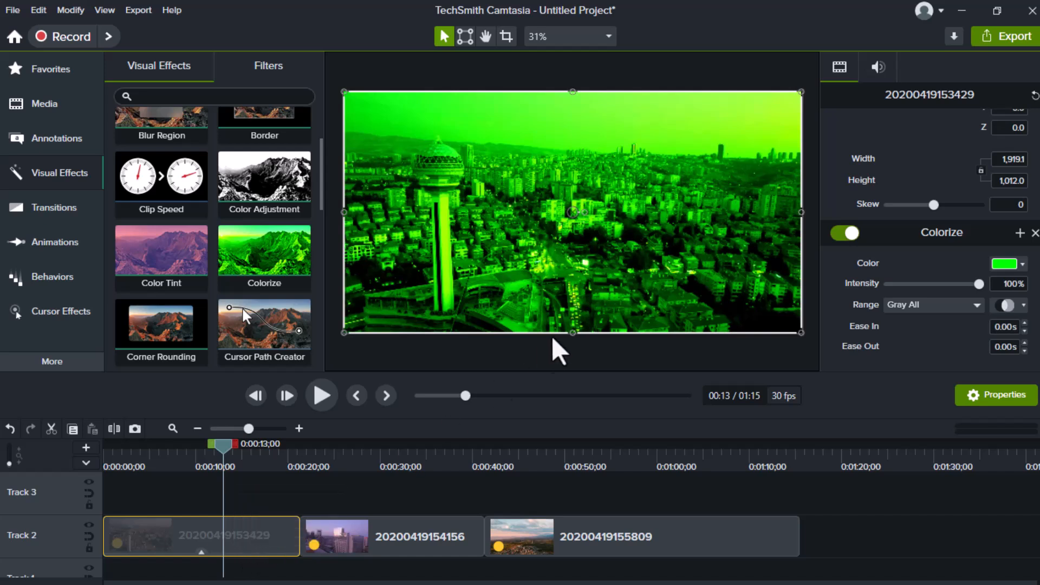
{"action": "left_click", "coordinate": [1008, 265]}
{"action": "mouse_move", "coordinate": [978, 348]}
{"action": "left_mouse_down"}
{"action": "mouse_move", "coordinate": [906, 355]}
{"action": "mouse_move", "coordinate": [952, 362]}
{"action": "mouse_move", "coordinate": [973, 390]}
{"action": "mouse_move", "coordinate": [1001, 393]}
{"action": "left_mouse_up"}
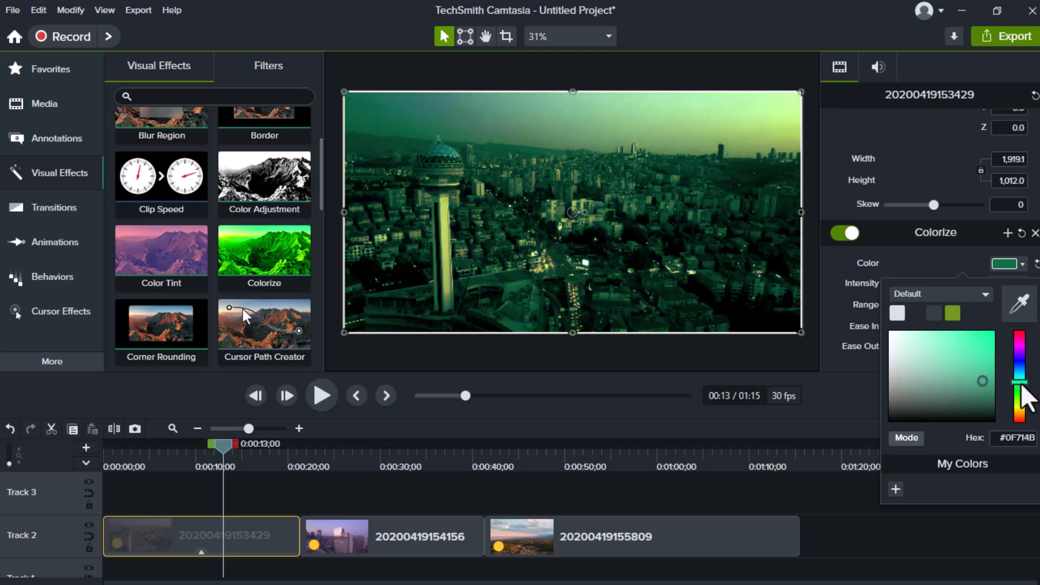
{"action": "mouse_move", "coordinate": [1022, 395]}
{"action": "left_mouse_down"}
{"action": "mouse_move", "coordinate": [963, 359]}
{"action": "mouse_move", "coordinate": [937, 362]}
{"action": "mouse_move", "coordinate": [898, 345]}
{"action": "mouse_move", "coordinate": [925, 382]}
{"action": "left_mouse_up"}
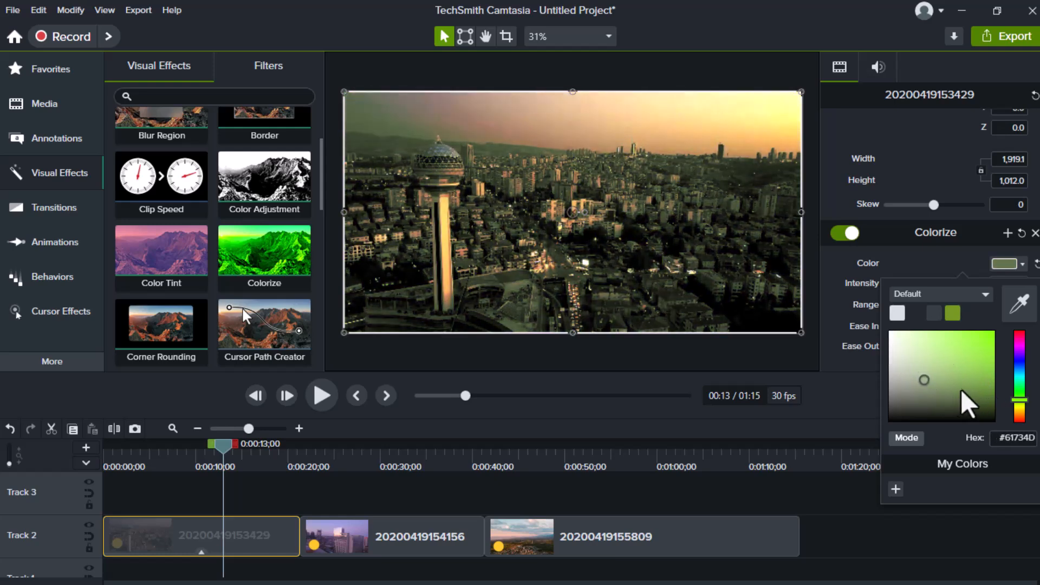
{"action": "left_click", "coordinate": [1022, 266]}
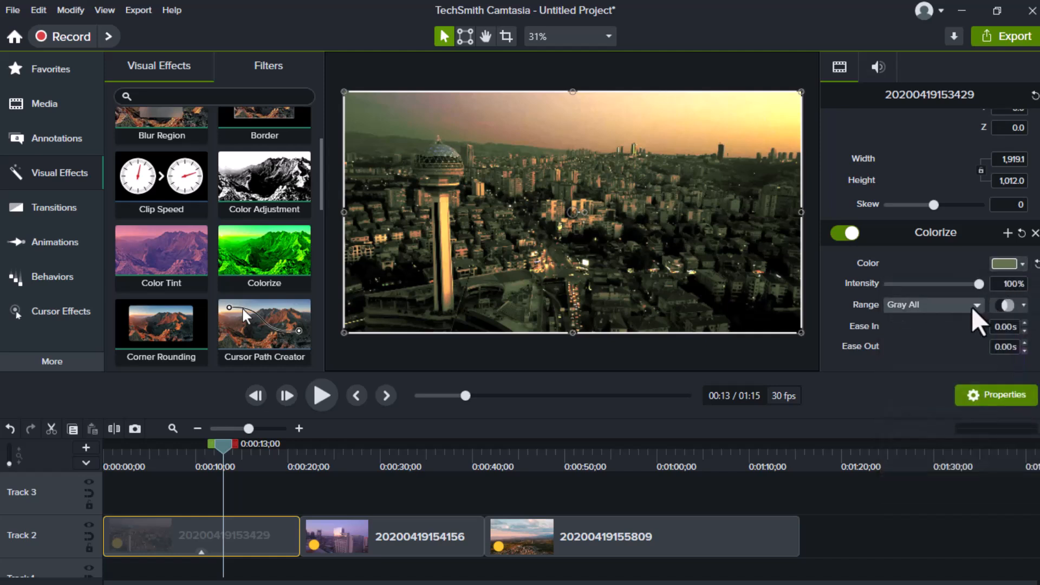
Expand the first clip's effects and delete Colorize.
{"action": "left_click", "coordinate": [201, 552]}
{"action": "left_click", "coordinate": [208, 547]}
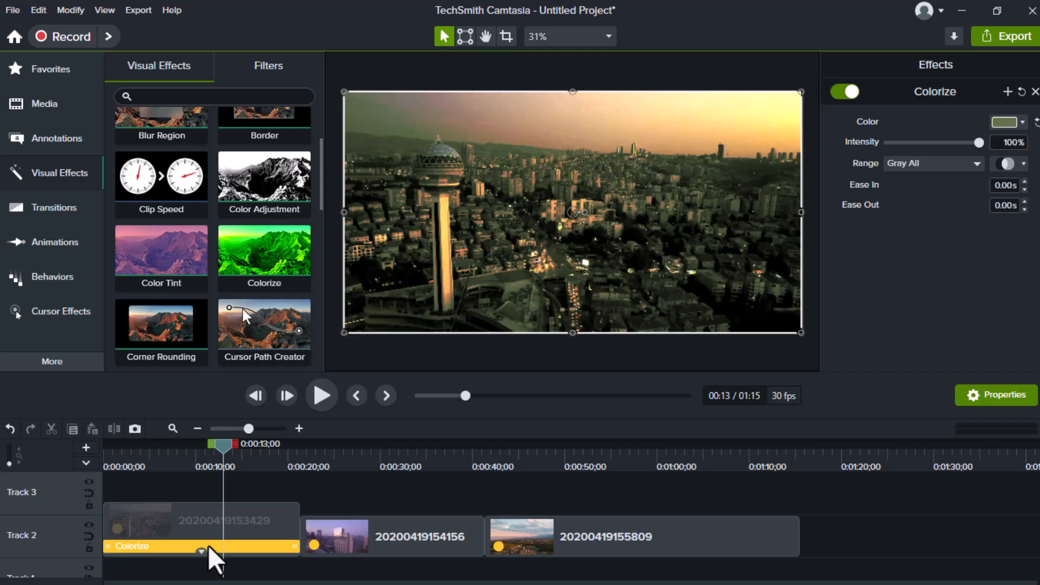
{"action": "key", "text": "Delete"}
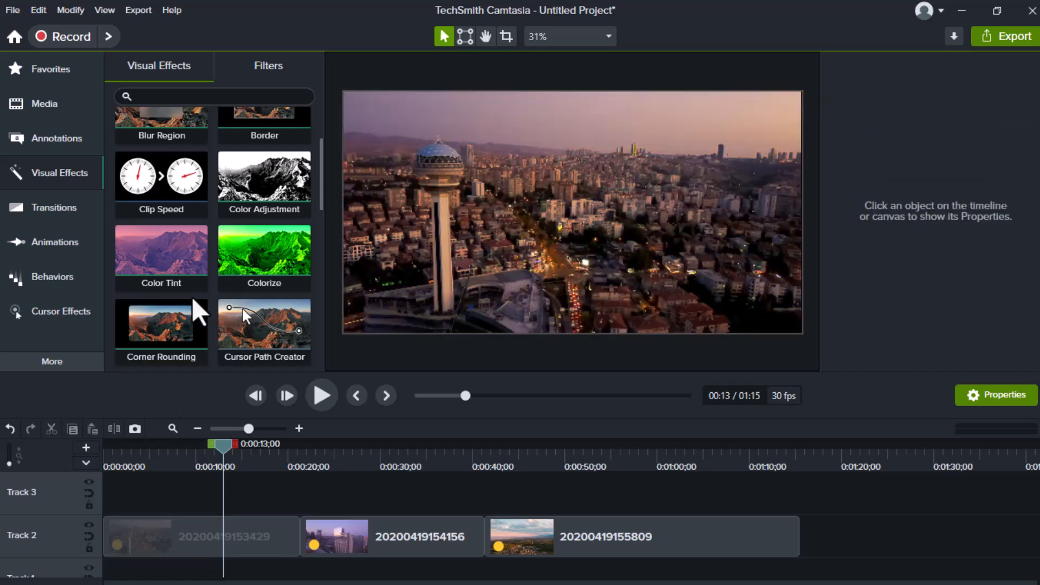
Look through the remaining visual effects down to Vignette at the end of the list.
{"action": "scroll", "coordinate": [181, 303], "scroll_direction": "down", "scroll_amount": 1}
{"action": "scroll", "coordinate": [181, 303], "scroll_direction": "down", "scroll_amount": 4}
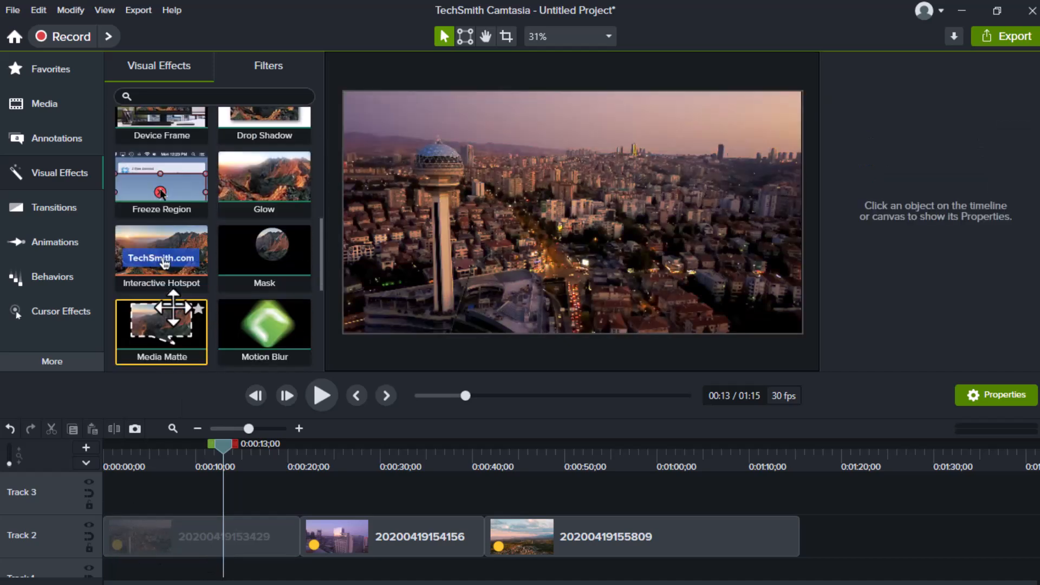
{"action": "scroll", "coordinate": [172, 307], "scroll_direction": "down", "scroll_amount": 4}
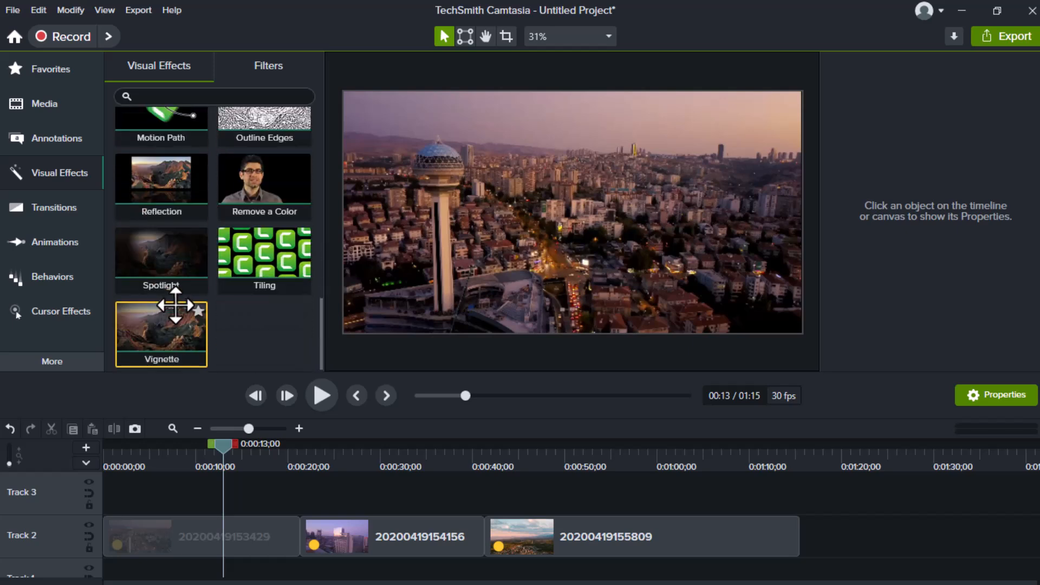
Apply the Device Frame effect to the first clip on Track 2 and set its type to iPhone.
{"action": "scroll", "coordinate": [175, 333], "scroll_direction": "up", "scroll_amount": 4}
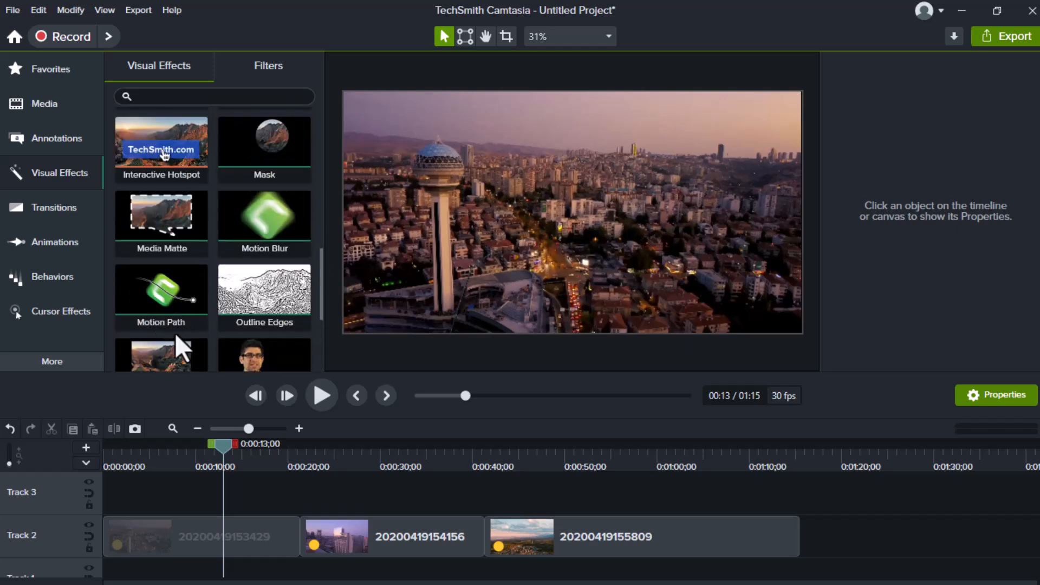
{"action": "scroll", "coordinate": [175, 332], "scroll_direction": "up", "scroll_amount": 3}
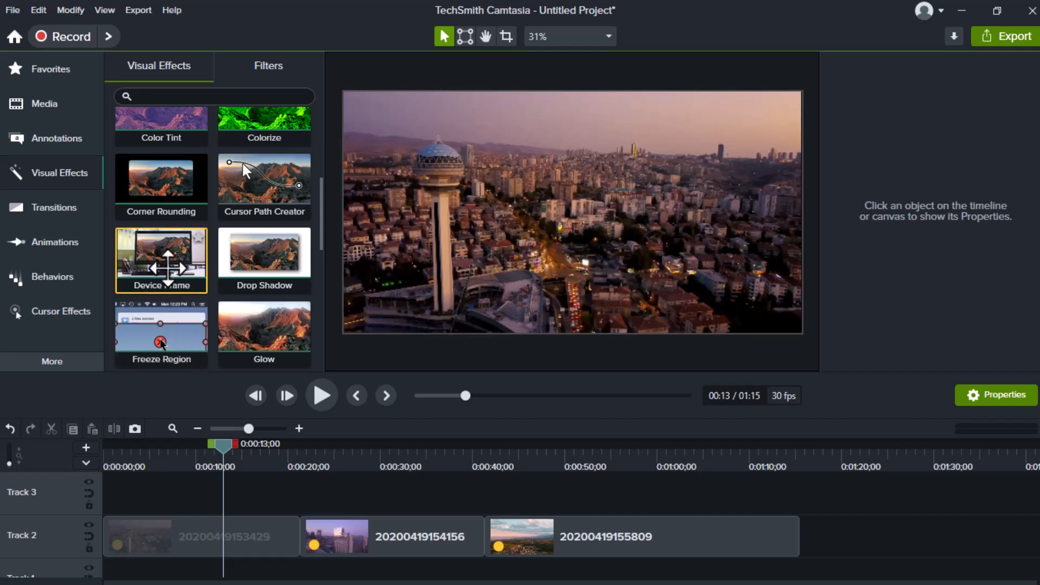
{"action": "left_click_drag", "start_coordinate": [159, 261], "coordinate": [213, 539]}
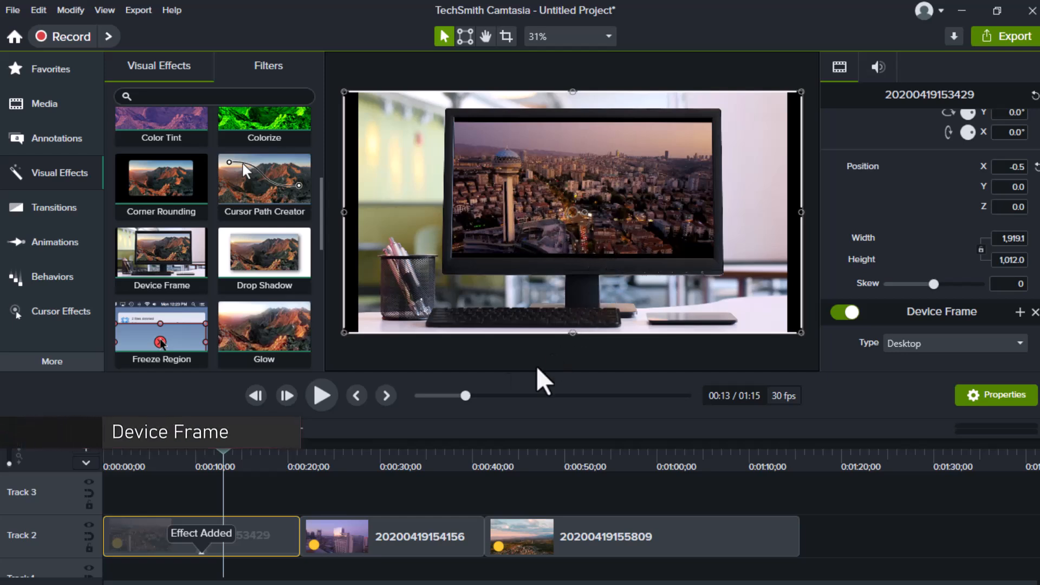
{"action": "scroll", "coordinate": [906, 233], "scroll_direction": "up", "scroll_amount": 2}
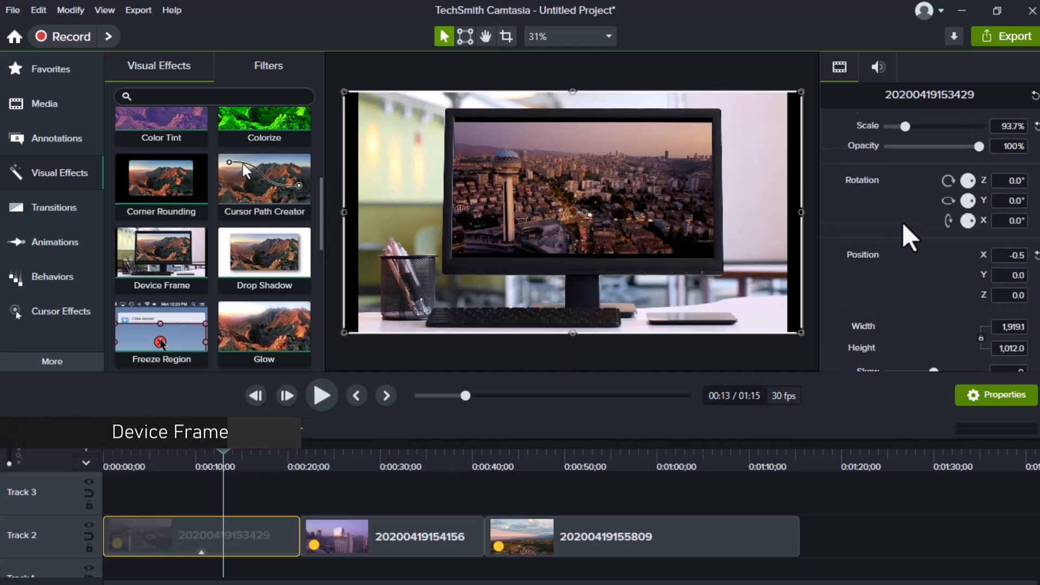
{"action": "scroll", "coordinate": [910, 247], "scroll_direction": "down", "scroll_amount": 2}
{"action": "left_click", "coordinate": [949, 345]}
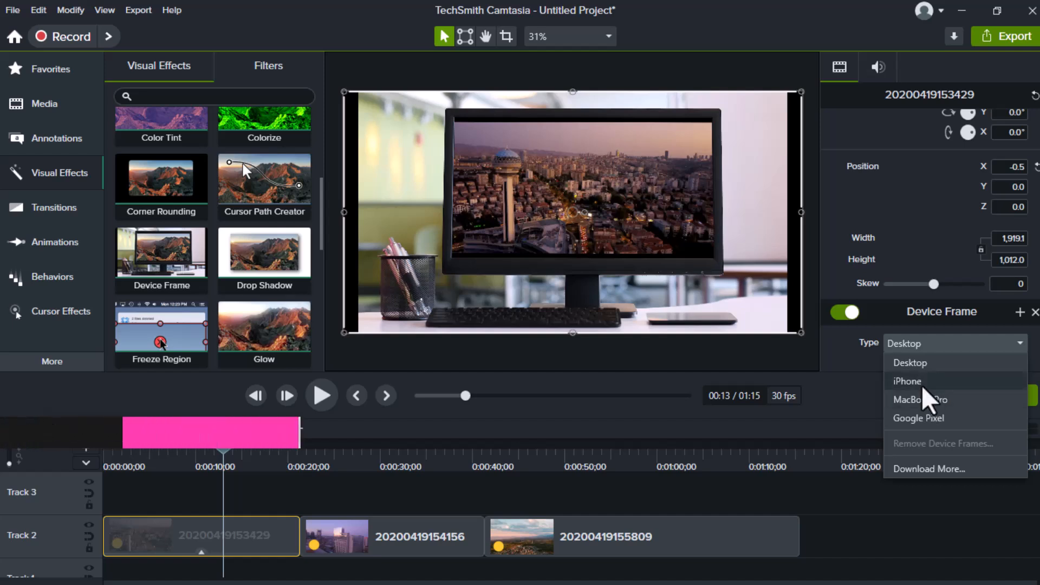
{"action": "left_click", "coordinate": [922, 385]}
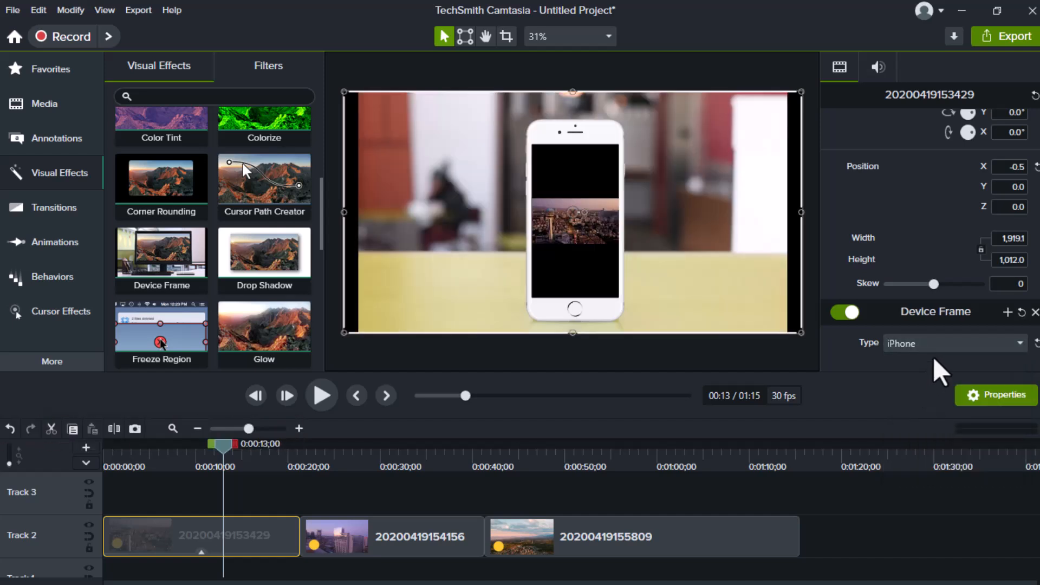
Switch the Device Frame type to Desktop, try Google Pixel, and return it to Desktop.
{"action": "left_click", "coordinate": [940, 344]}
{"action": "left_click", "coordinate": [932, 359]}
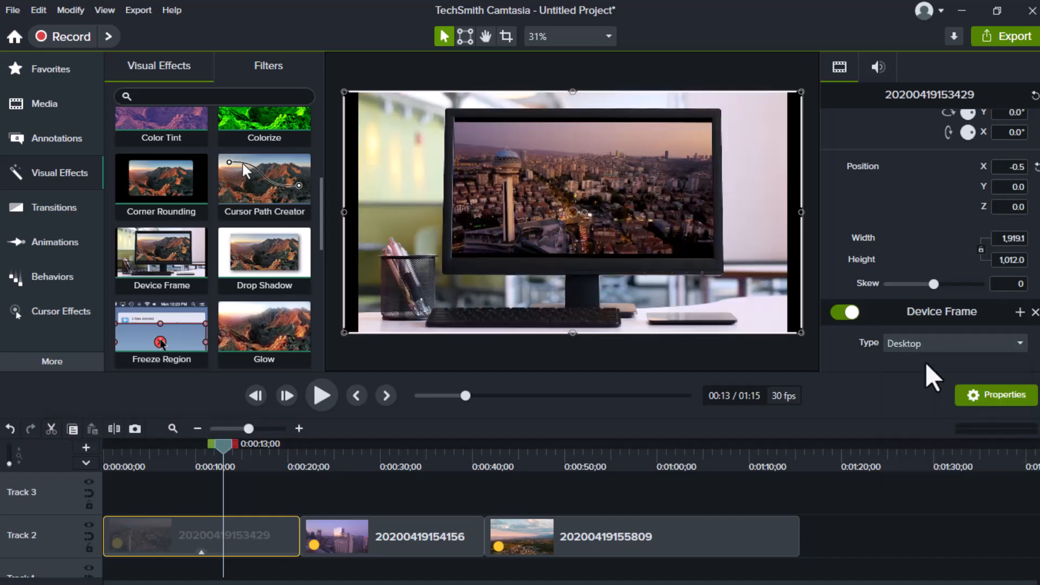
{"action": "left_click", "coordinate": [940, 346]}
{"action": "left_click", "coordinate": [911, 416]}
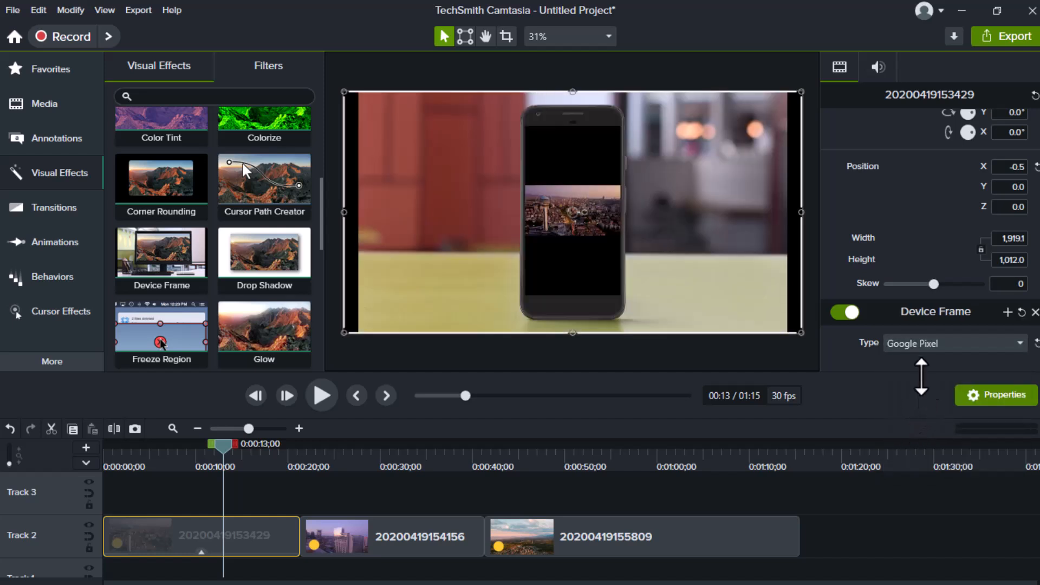
{"action": "left_click", "coordinate": [925, 347]}
{"action": "left_click", "coordinate": [928, 363]}
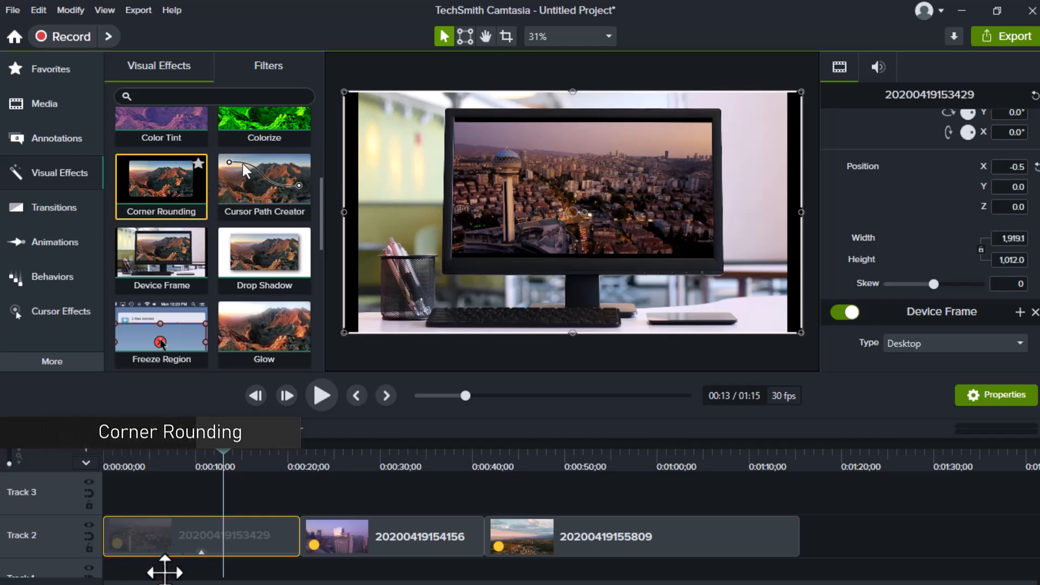
Expand the first clip's effects and delete Device Frame.
{"action": "left_click", "coordinate": [200, 563]}
{"action": "left_click", "coordinate": [201, 553]}
{"action": "left_click", "coordinate": [202, 553]}
{"action": "left_click", "coordinate": [203, 552]}
{"action": "left_click", "coordinate": [205, 553]}
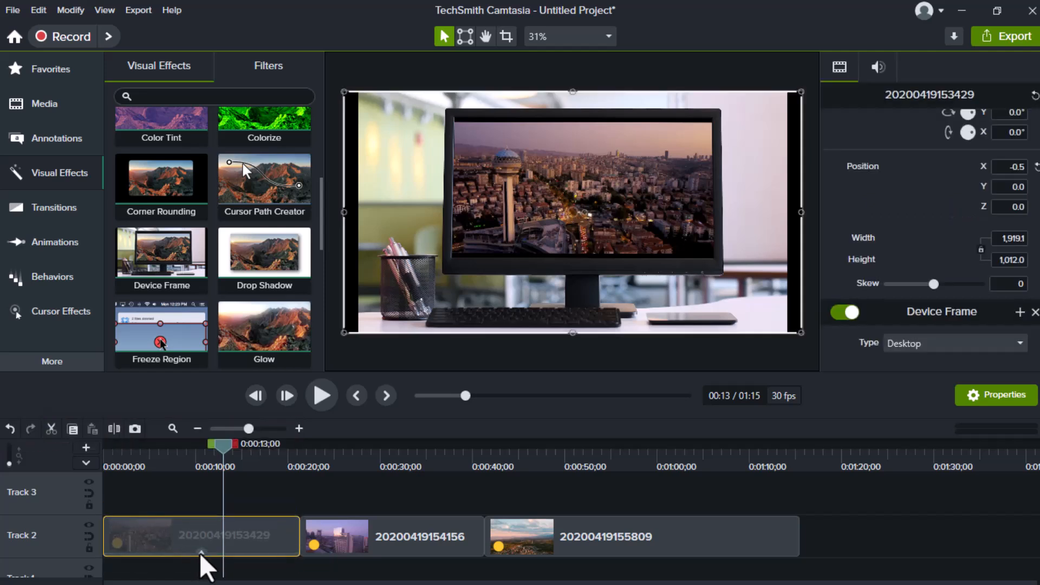
{"action": "left_click", "coordinate": [201, 553]}
{"action": "left_click", "coordinate": [204, 555]}
{"action": "key", "text": "Delete"}
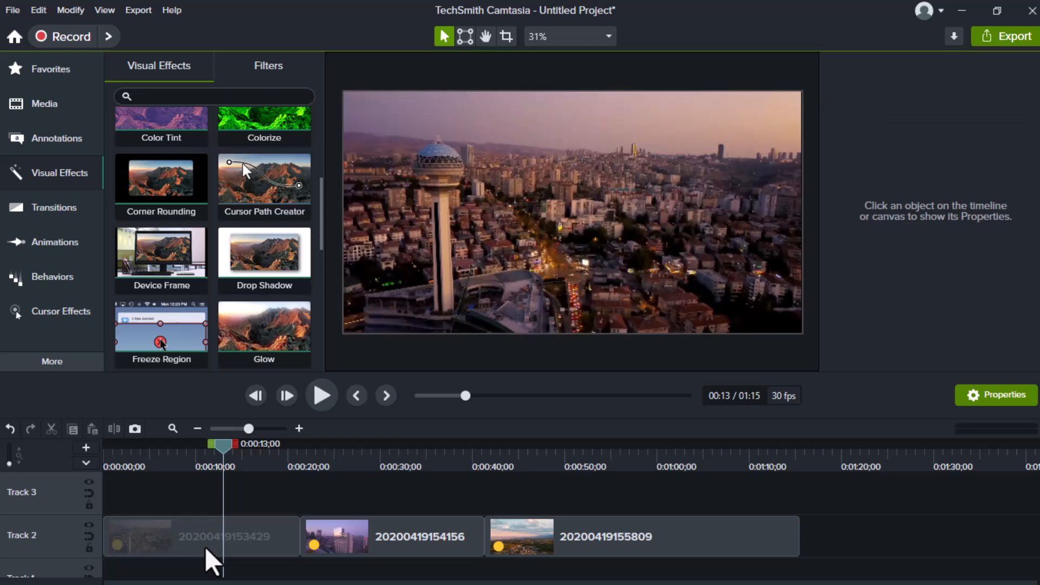
Place the mobile using (2) video on Track 3 above the first clip and apply the Corner Rounding effect to it.
{"action": "left_click", "coordinate": [58, 104]}
{"action": "left_click_drag", "start_coordinate": [237, 282], "coordinate": [219, 506]}
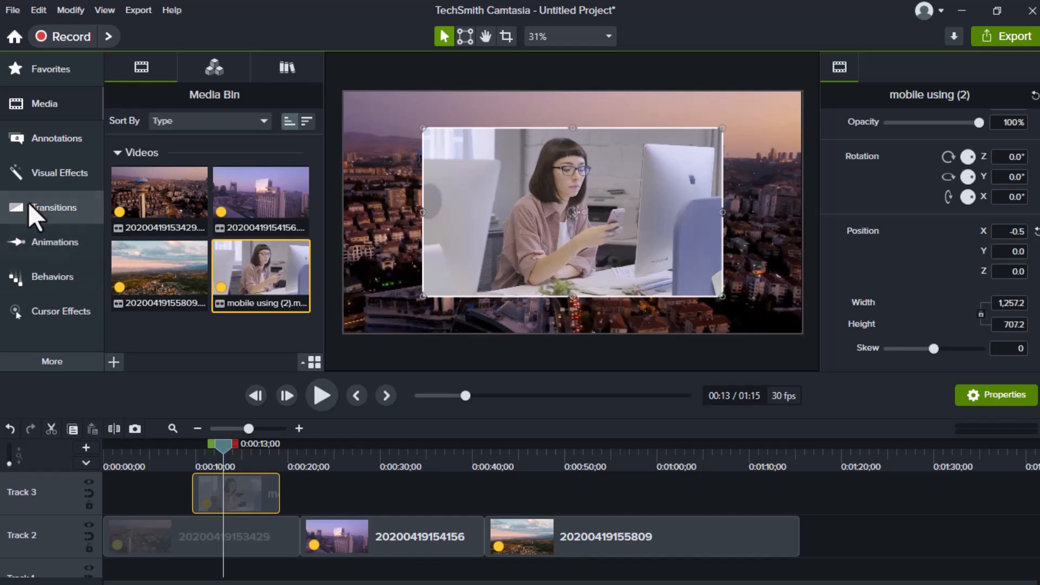
{"action": "left_click", "coordinate": [51, 180]}
{"action": "scroll", "coordinate": [163, 271], "scroll_direction": "down", "scroll_amount": 2}
{"action": "scroll", "coordinate": [174, 304], "scroll_direction": "down", "scroll_amount": 2}
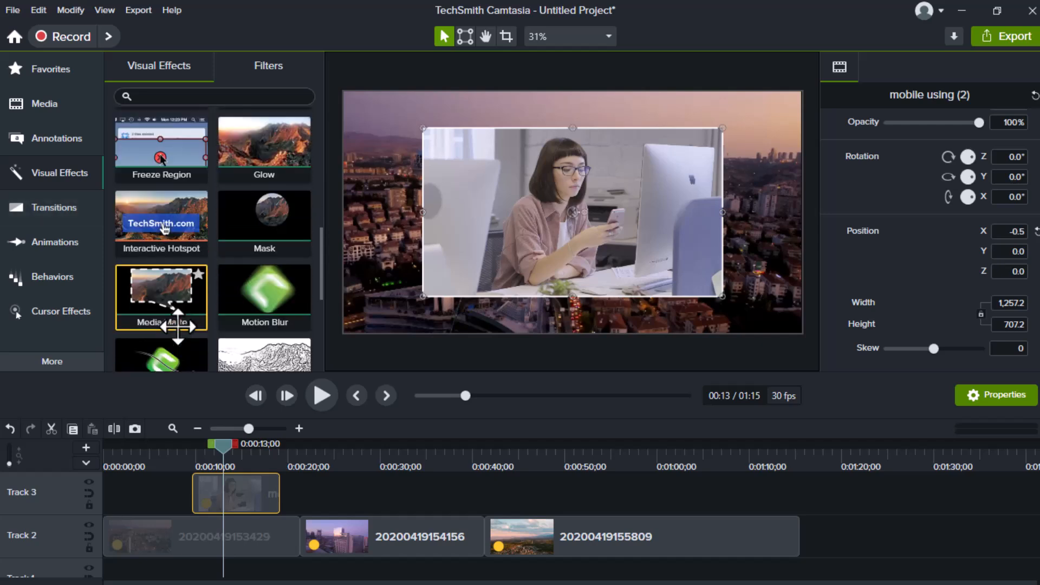
{"action": "scroll", "coordinate": [167, 326], "scroll_direction": "up", "scroll_amount": 2}
{"action": "scroll", "coordinate": [171, 303], "scroll_direction": "up", "scroll_amount": 3}
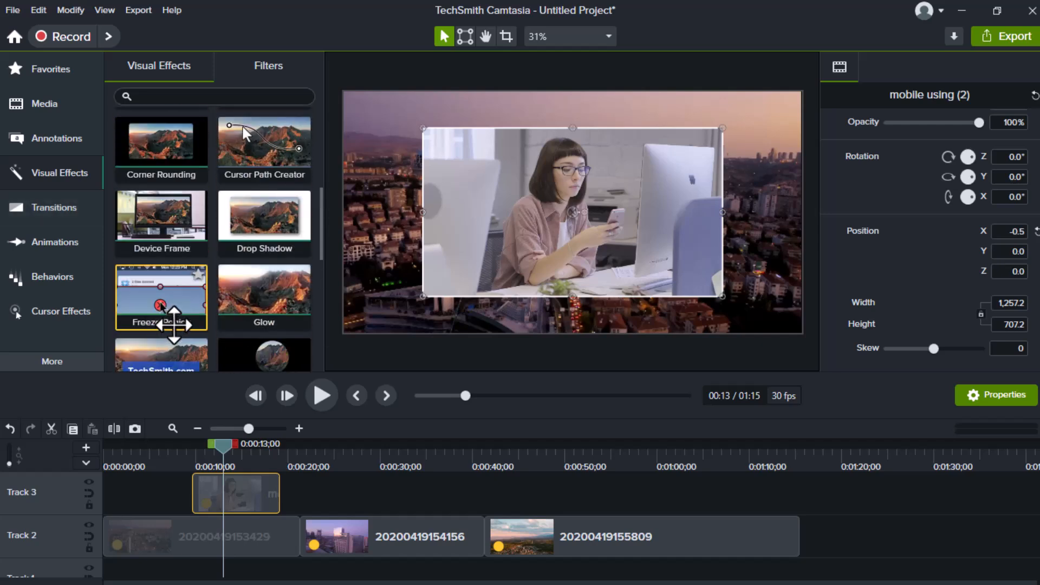
{"action": "left_click_drag", "start_coordinate": [167, 199], "coordinate": [231, 477]}
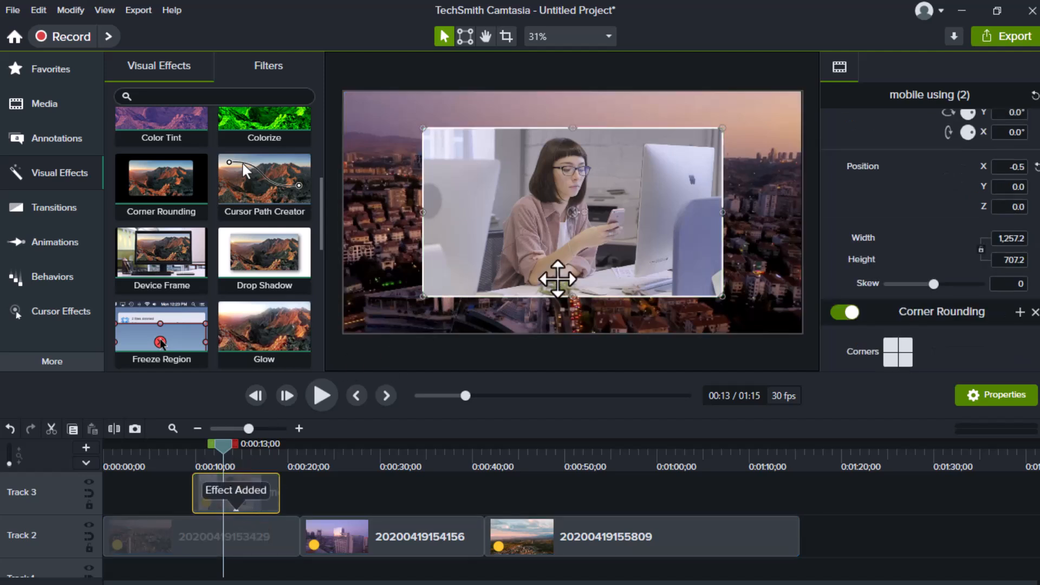
Select the Corner Rounding effect on the Track 3 clip and set its radius to 441.
{"action": "left_click", "coordinate": [751, 150]}
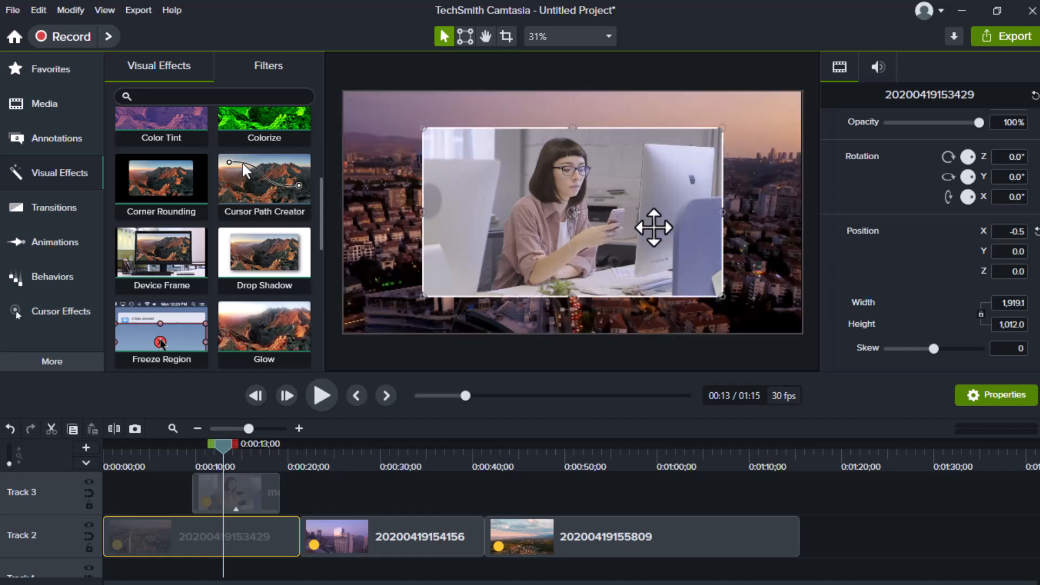
{"action": "left_click", "coordinate": [652, 225]}
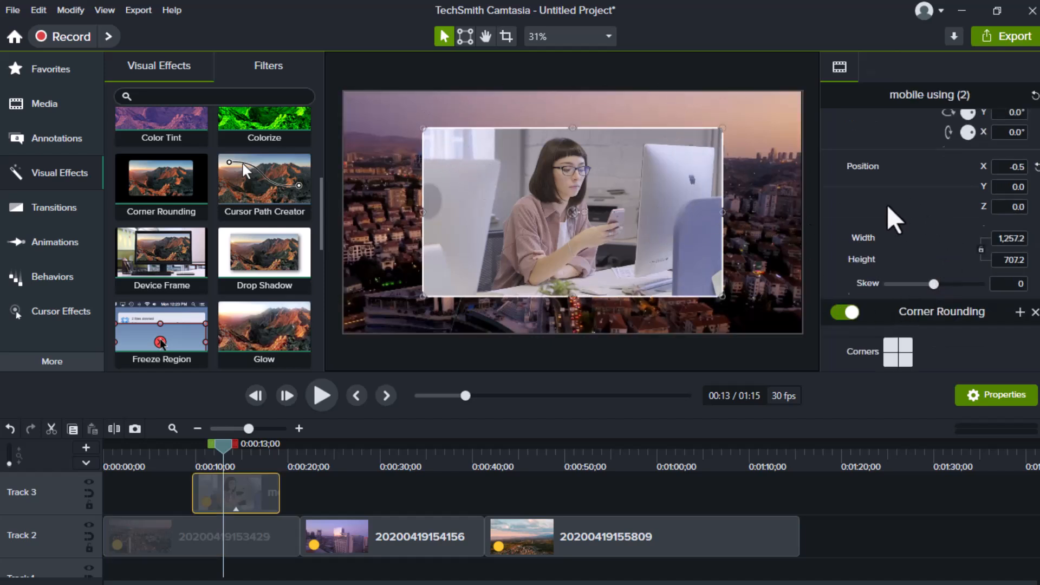
{"action": "scroll", "coordinate": [887, 208], "scroll_direction": "up", "scroll_amount": 3}
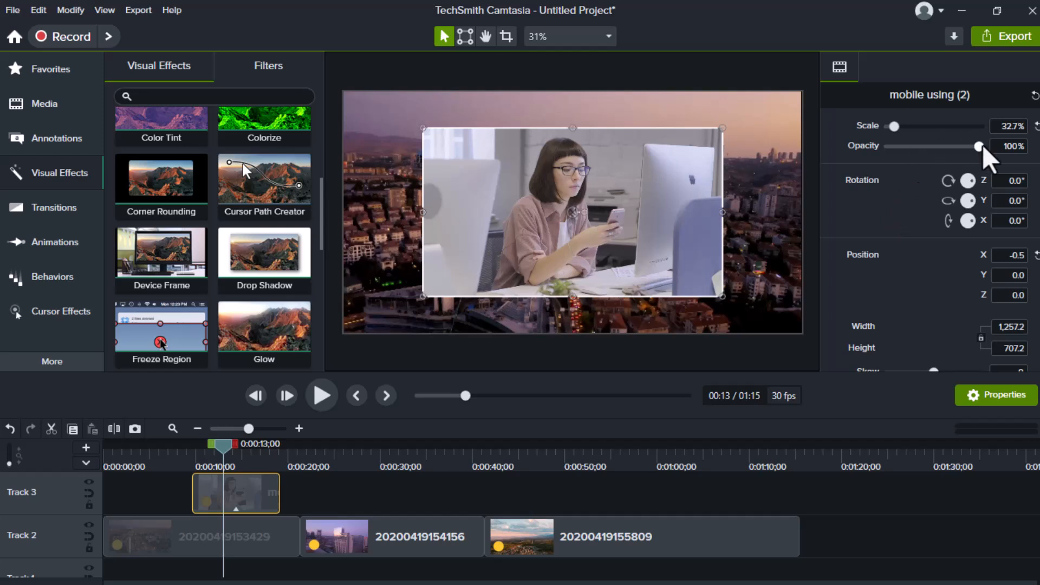
{"action": "scroll", "coordinate": [928, 204], "scroll_direction": "down", "scroll_amount": 3}
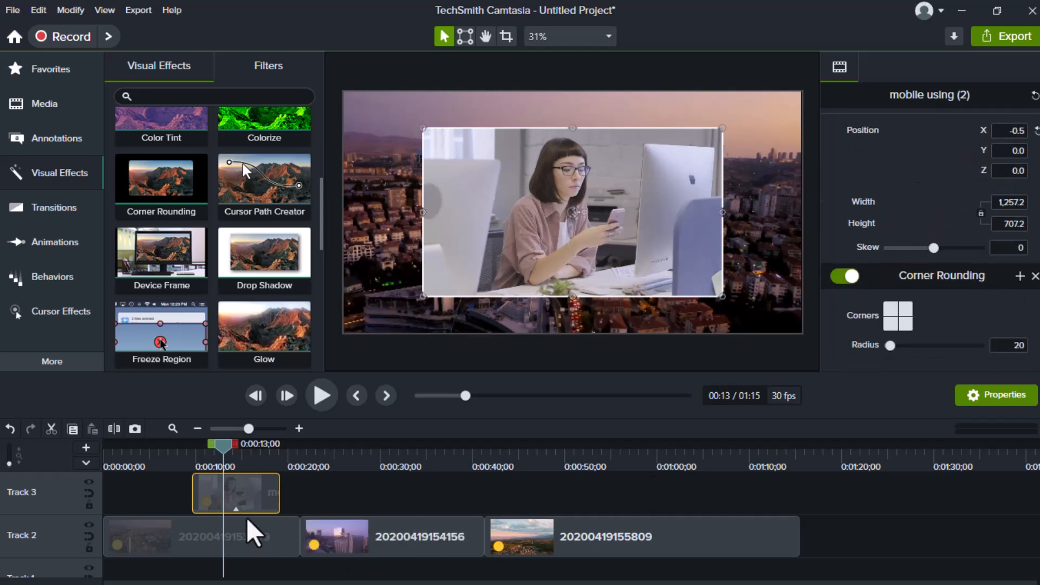
{"action": "left_click", "coordinate": [243, 504]}
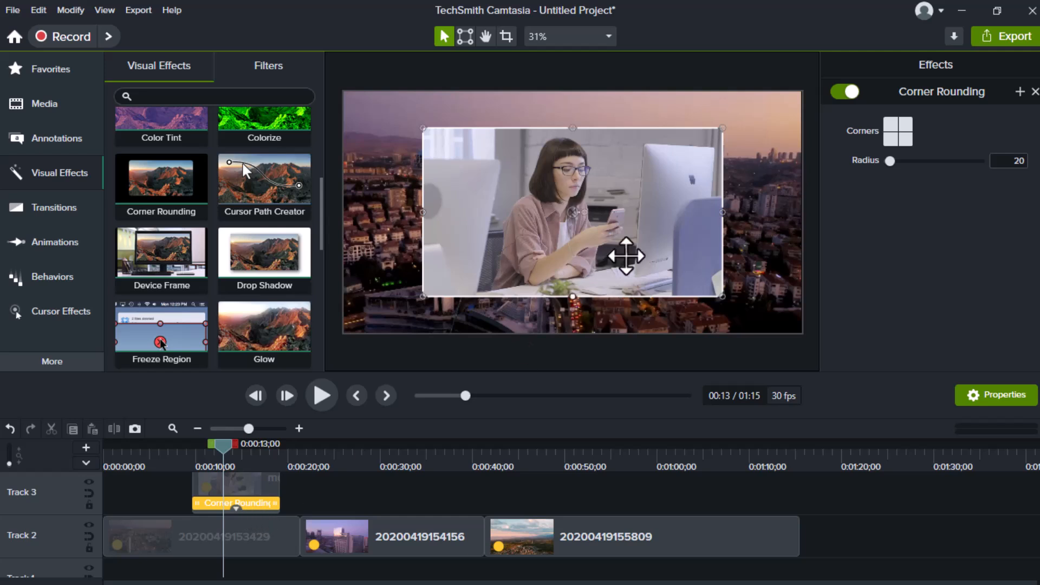
{"action": "left_click_drag", "start_coordinate": [890, 166], "coordinate": [935, 194]}
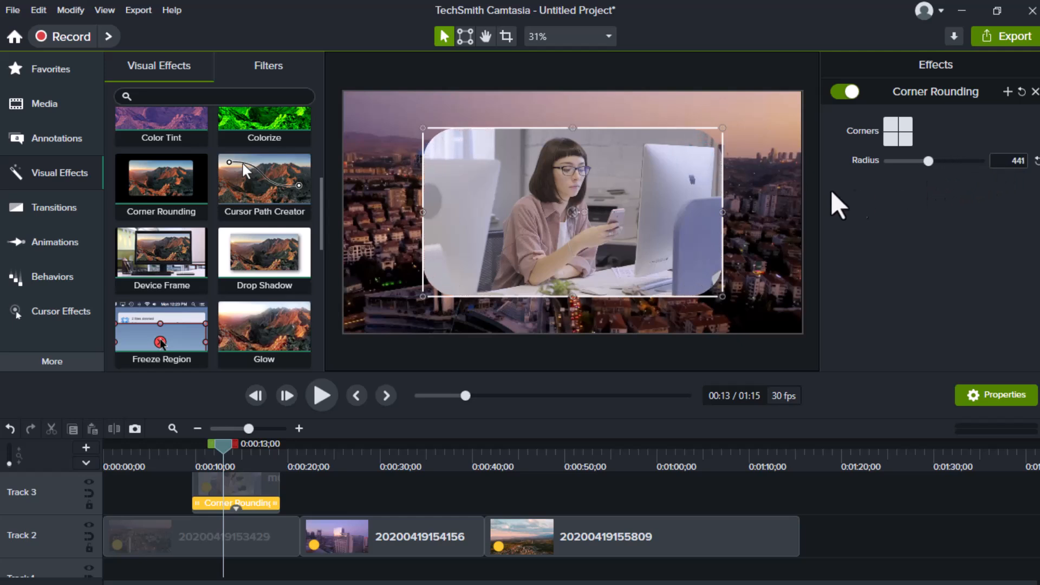
Play the timeline from about 8 seconds to preview the rounded clip over the city footage.
{"action": "left_click", "coordinate": [769, 171]}
{"action": "left_click_drag", "start_coordinate": [236, 469], "coordinate": [182, 466]}
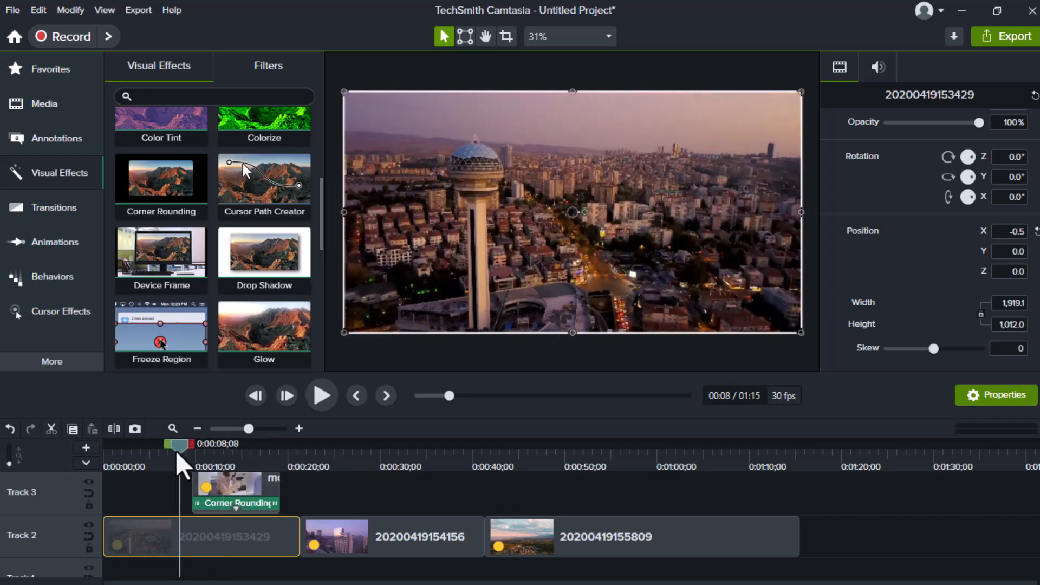
{"action": "left_click", "coordinate": [323, 396]}
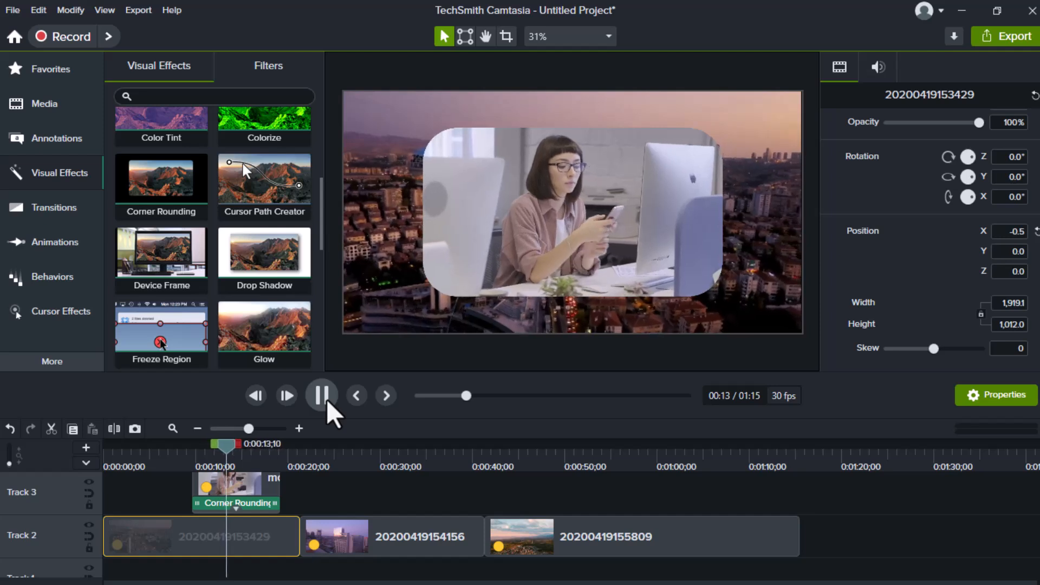
{"action": "left_click", "coordinate": [323, 396]}
Delete the Corner Rounding effect from the mobile using (2) clip on Track 3.
{"action": "left_click", "coordinate": [479, 252]}
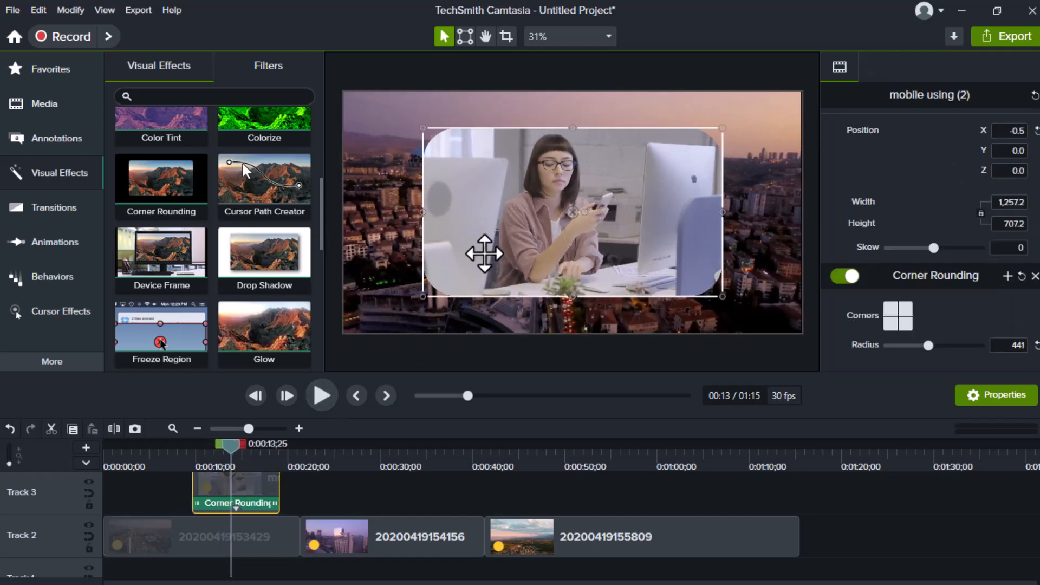
{"action": "left_click", "coordinate": [252, 503]}
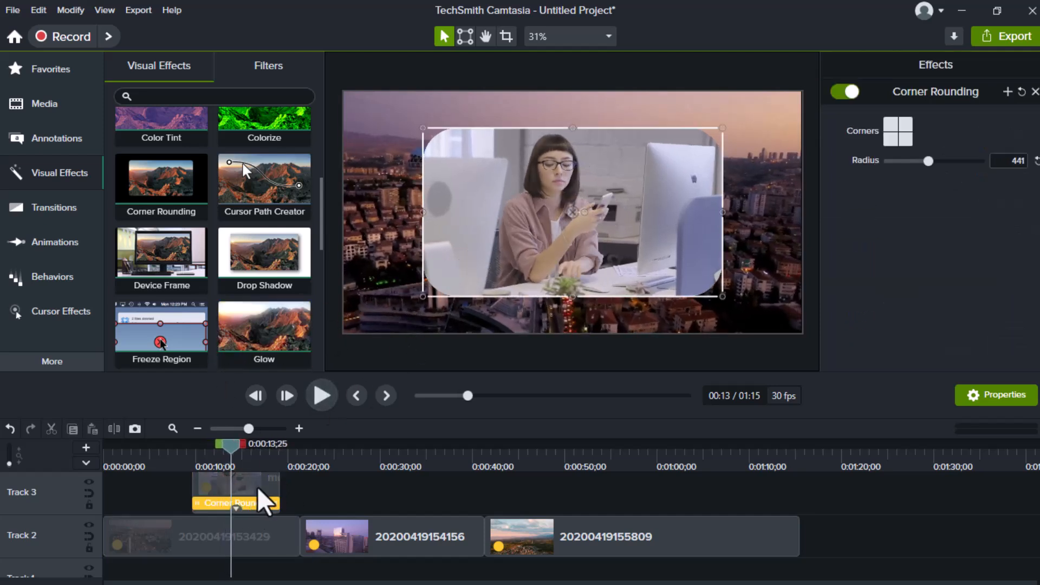
{"action": "key", "text": "Delete"}
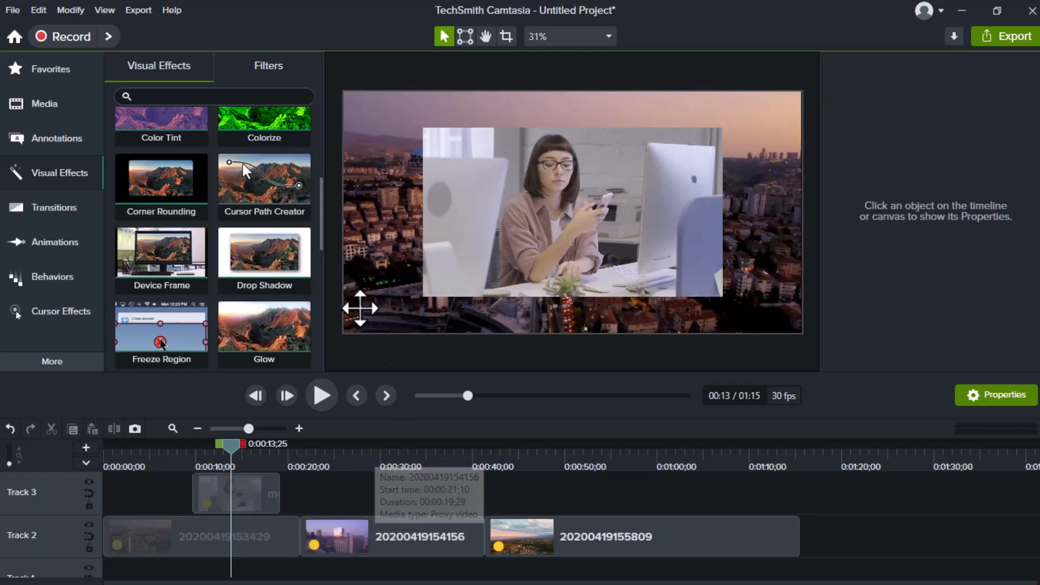
Apply the Mask effect to the Track 3 clip and try the Rectangle shape before returning to Oval.
{"action": "scroll", "coordinate": [171, 239], "scroll_direction": "down", "scroll_amount": 3}
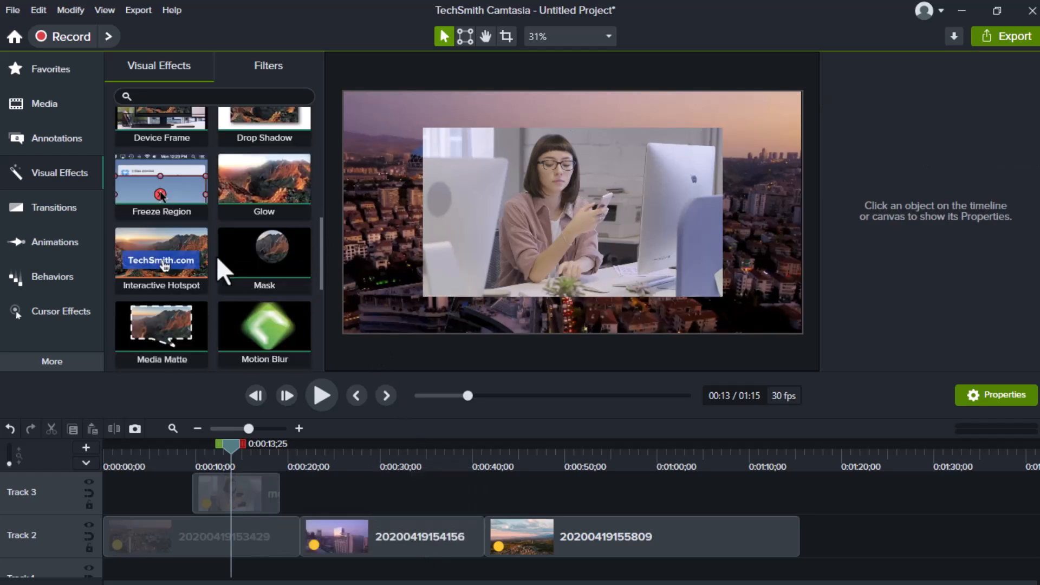
{"action": "left_click_drag", "start_coordinate": [255, 265], "coordinate": [239, 495]}
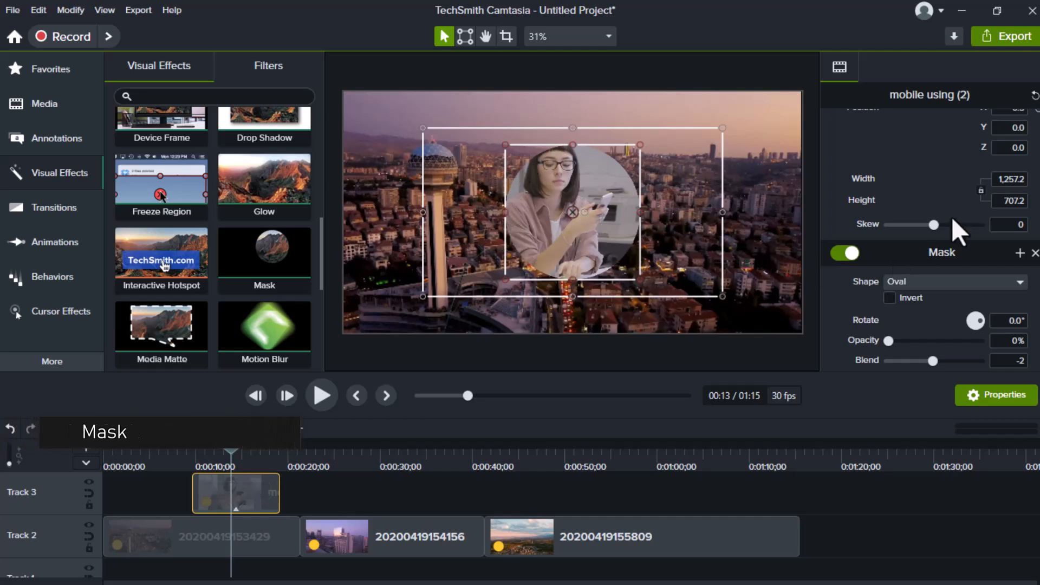
{"action": "left_click", "coordinate": [928, 290]}
{"action": "left_click", "coordinate": [914, 323]}
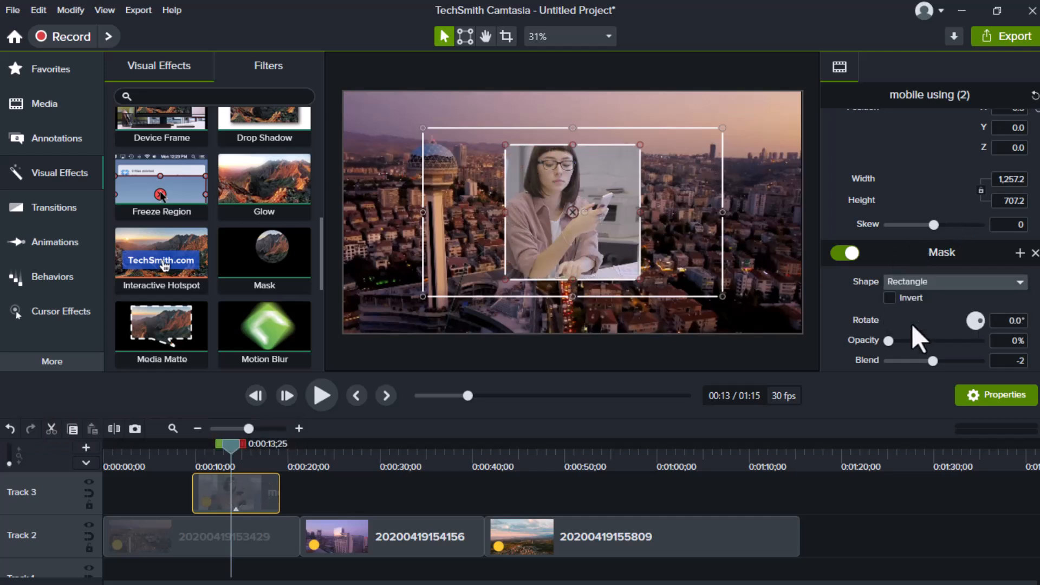
{"action": "left_click", "coordinate": [915, 283]}
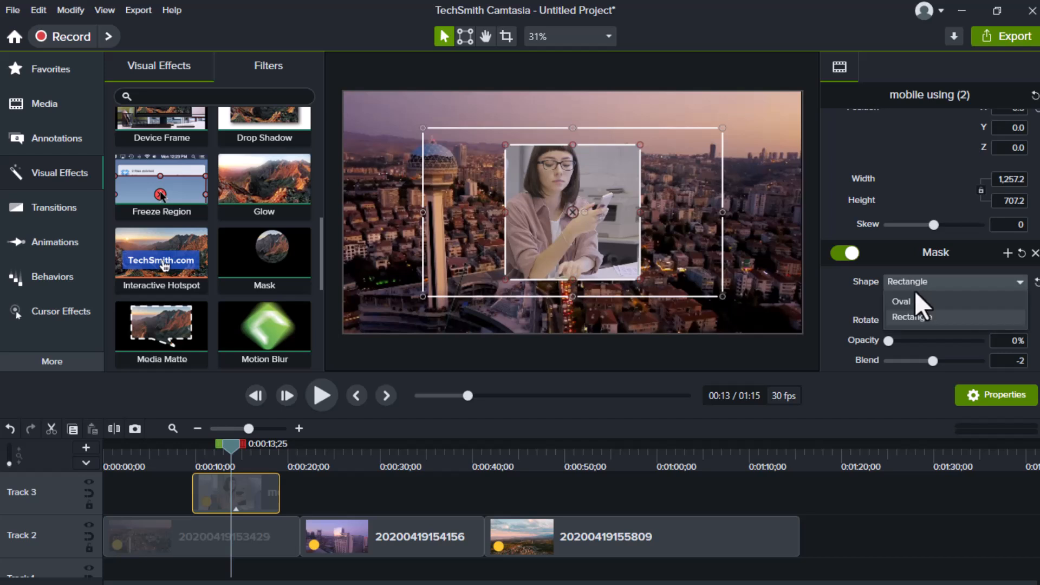
{"action": "left_click", "coordinate": [921, 302]}
Move the oval-masked clip to the lower-right area of the canvas and scale it down.
{"action": "left_click_drag", "start_coordinate": [558, 244], "coordinate": [690, 286]}
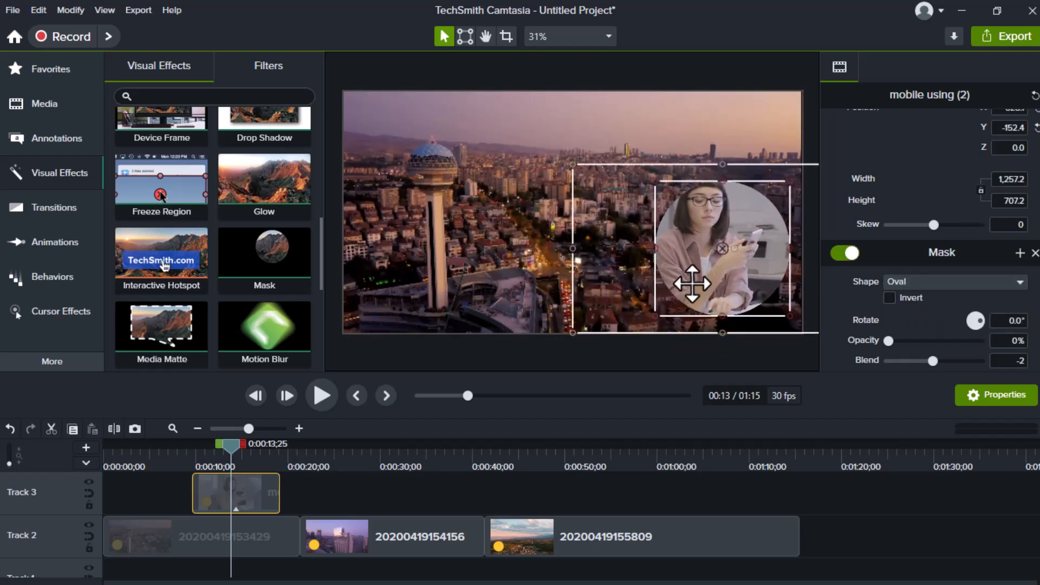
{"action": "left_click_drag", "start_coordinate": [574, 167], "coordinate": [658, 212]}
{"action": "left_click_drag", "start_coordinate": [720, 251], "coordinate": [708, 260]}
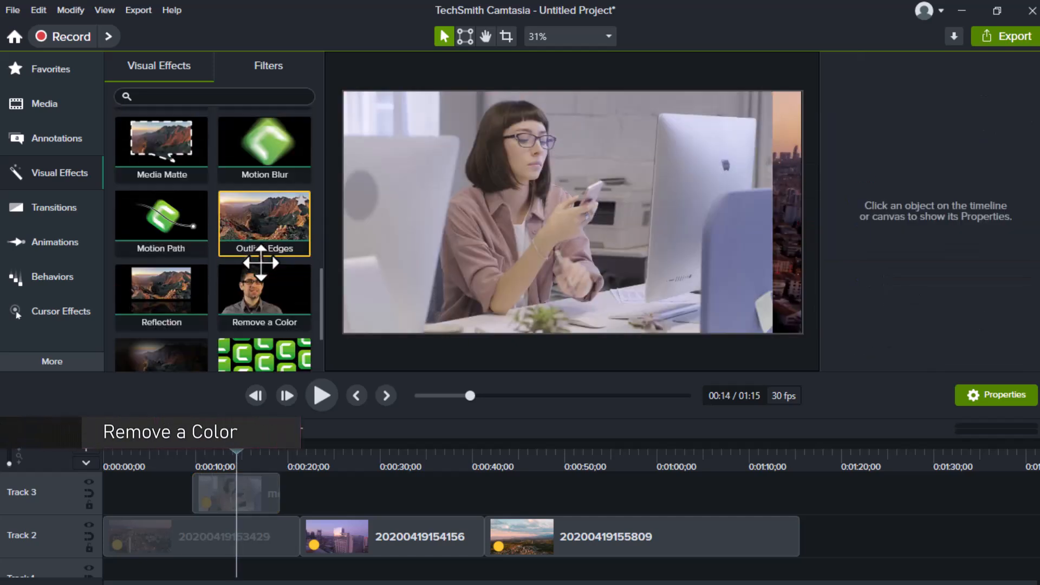
Import the green-screen Lowerthird Subscribe & Bell Animation video from the youtube folder and place it on Track 3 near 30 seconds.
{"action": "scroll", "coordinate": [261, 263], "scroll_direction": "down", "scroll_amount": 1}
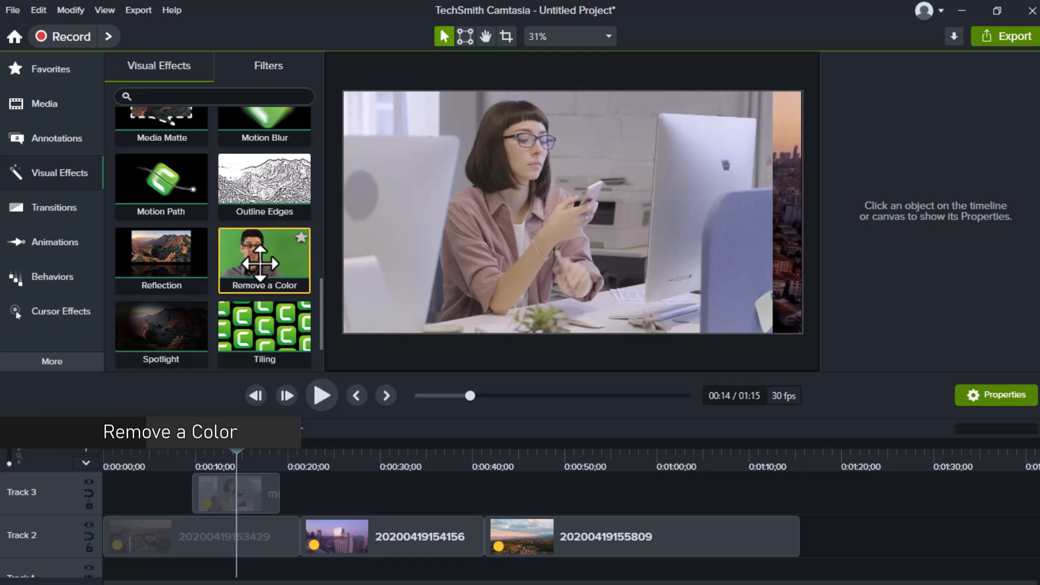
{"action": "left_click_drag", "start_coordinate": [239, 447], "coordinate": [371, 455]}
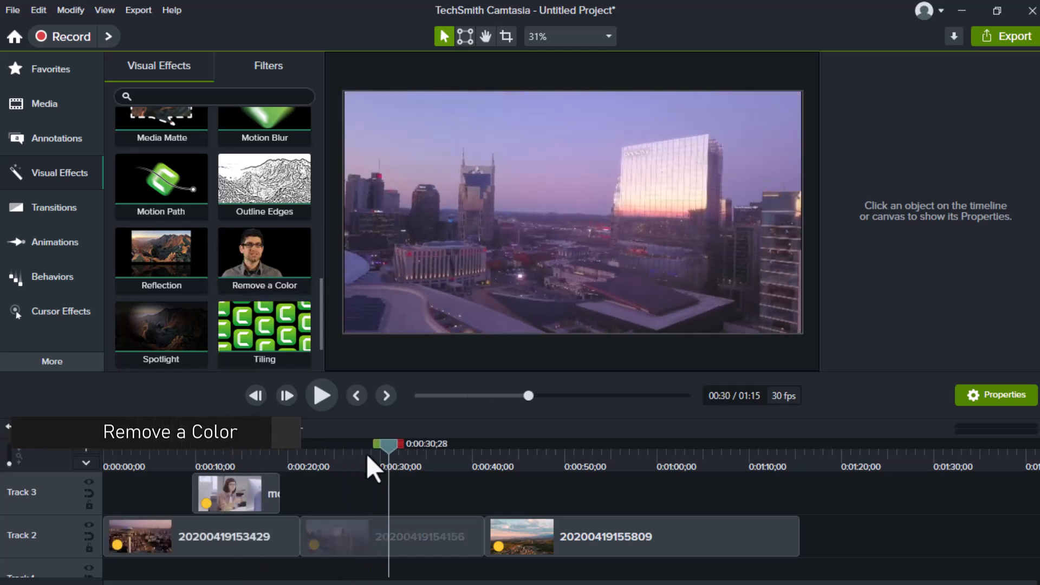
{"action": "left_click", "coordinate": [47, 111]}
{"action": "right_click", "coordinate": [225, 338]}
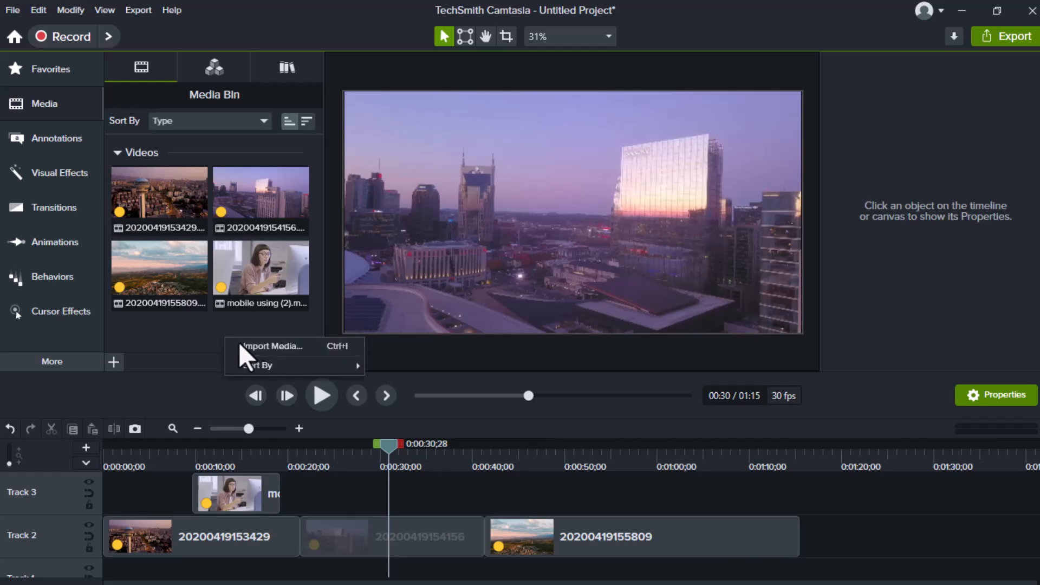
{"action": "left_click", "coordinate": [238, 341]}
{"action": "scroll", "coordinate": [216, 231], "scroll_direction": "down", "scroll_amount": 3}
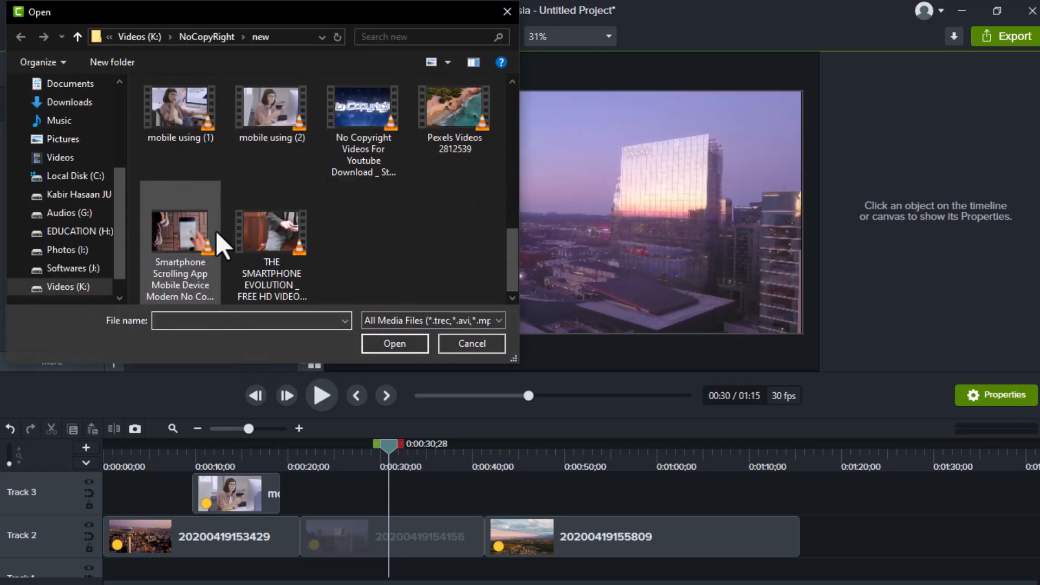
{"action": "left_click", "coordinate": [197, 37]}
{"action": "left_click", "coordinate": [176, 137]}
{"action": "double_click", "coordinate": [176, 136]}
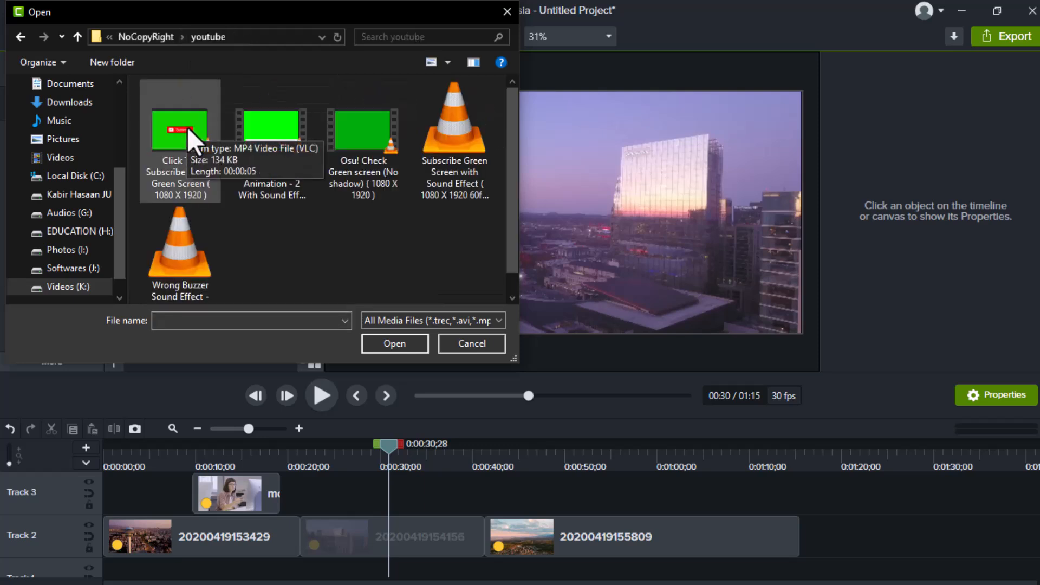
{"action": "double_click", "coordinate": [255, 125]}
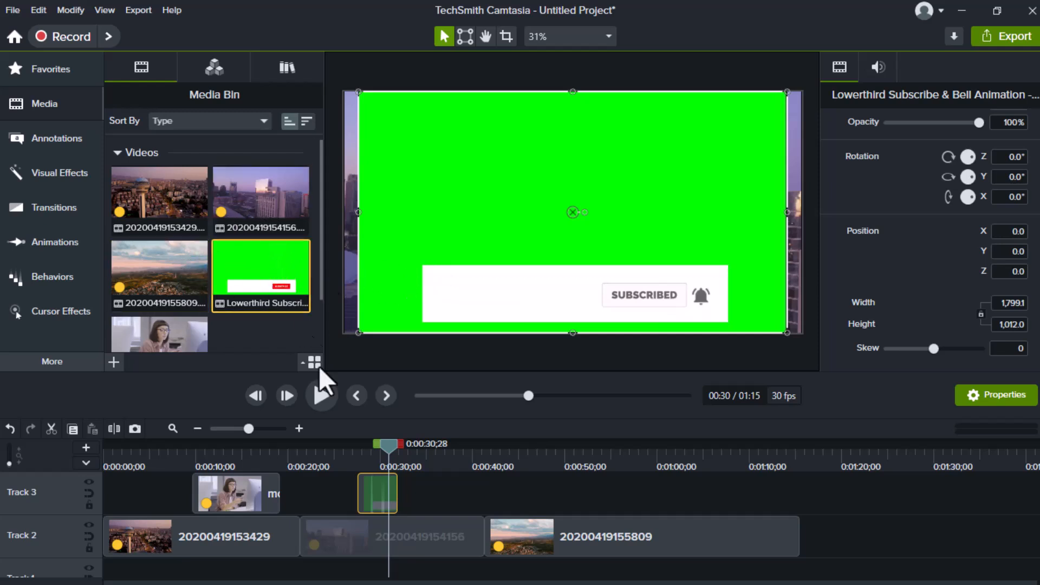
Apply the Remove a Color effect to the green-screen subscribe clip on Track 3 and set its Tolerance to 33%.
{"action": "left_click", "coordinate": [31, 175]}
{"action": "left_click_drag", "start_coordinate": [247, 264], "coordinate": [377, 492]}
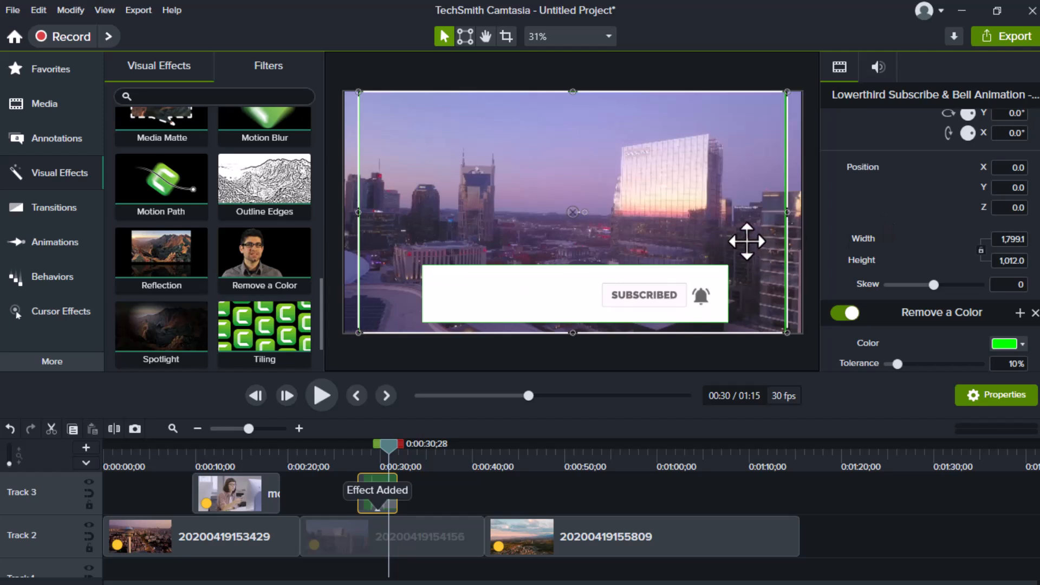
{"action": "scroll", "coordinate": [867, 244], "scroll_direction": "down", "scroll_amount": 3}
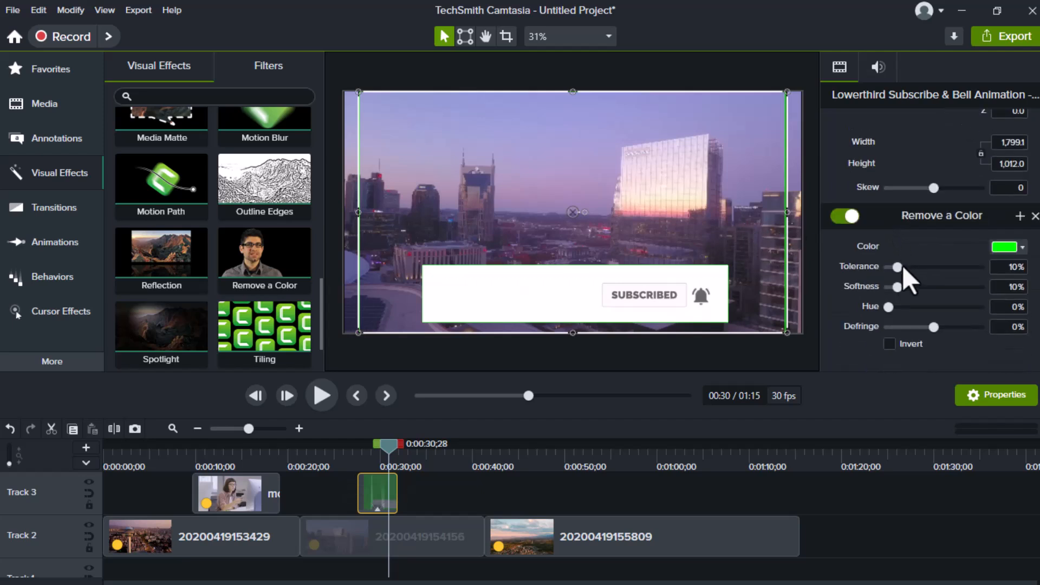
{"action": "left_click_drag", "start_coordinate": [897, 267], "coordinate": [918, 268]}
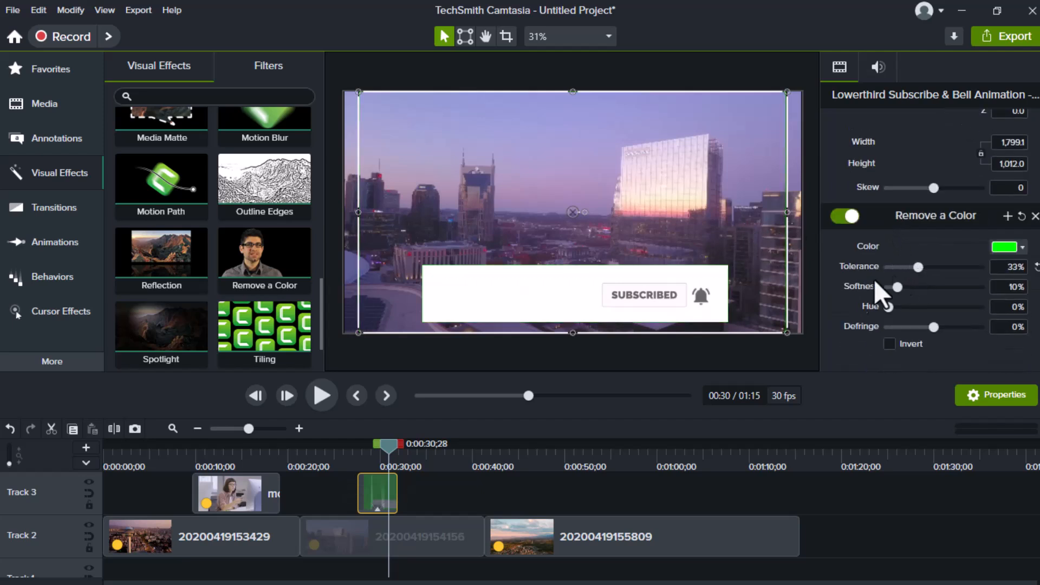
Preview the keyed subscribe clip over the city footage and scale it down to 899.6 by 506.0 toward the canvas's lower-right corner.
{"action": "left_click_drag", "start_coordinate": [388, 444], "coordinate": [339, 445]}
{"action": "left_click", "coordinate": [330, 396]}
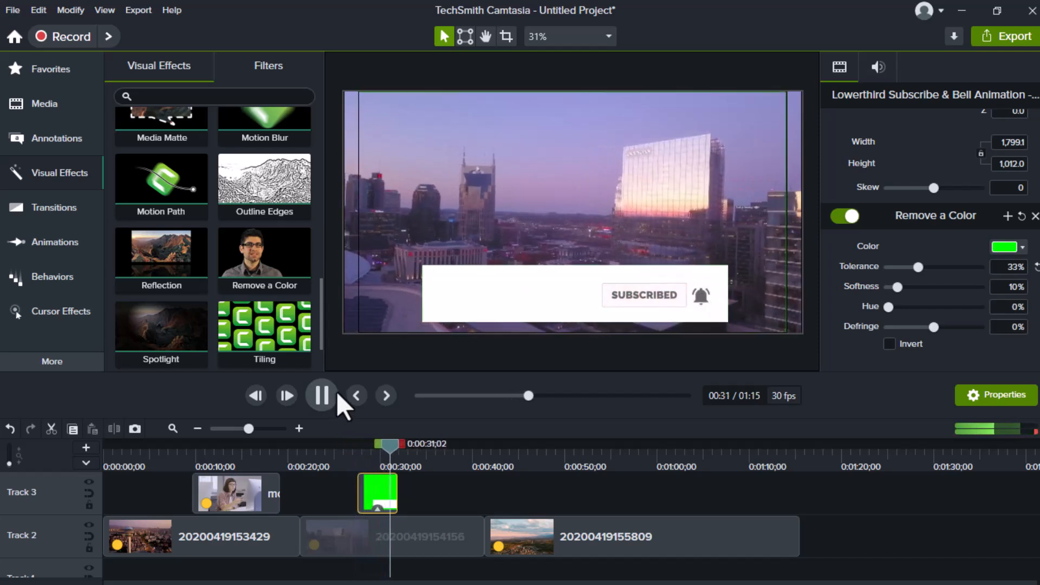
{"action": "left_click", "coordinate": [336, 391]}
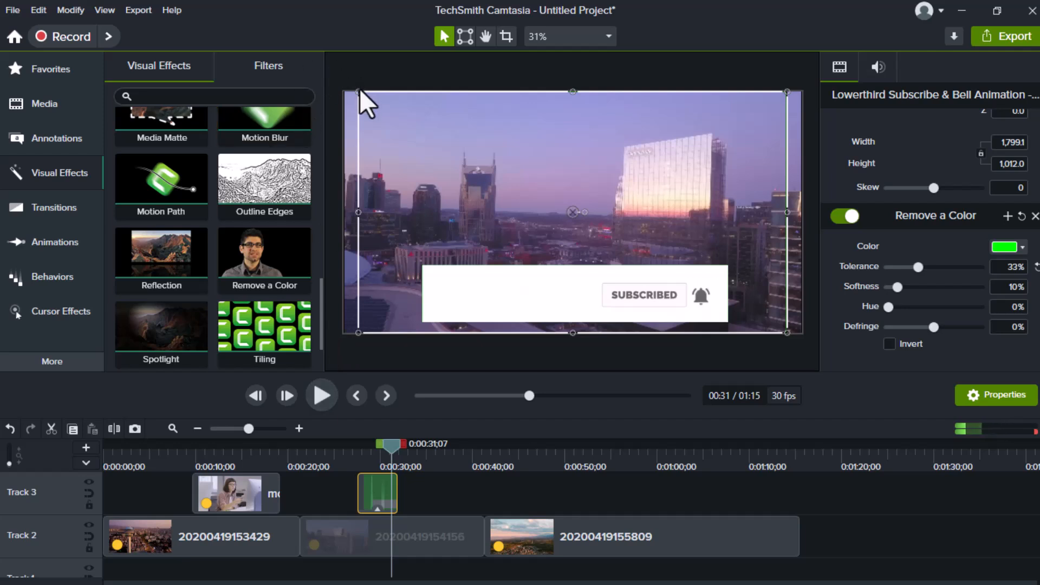
{"action": "left_click_drag", "start_coordinate": [360, 92], "coordinate": [576, 232]}
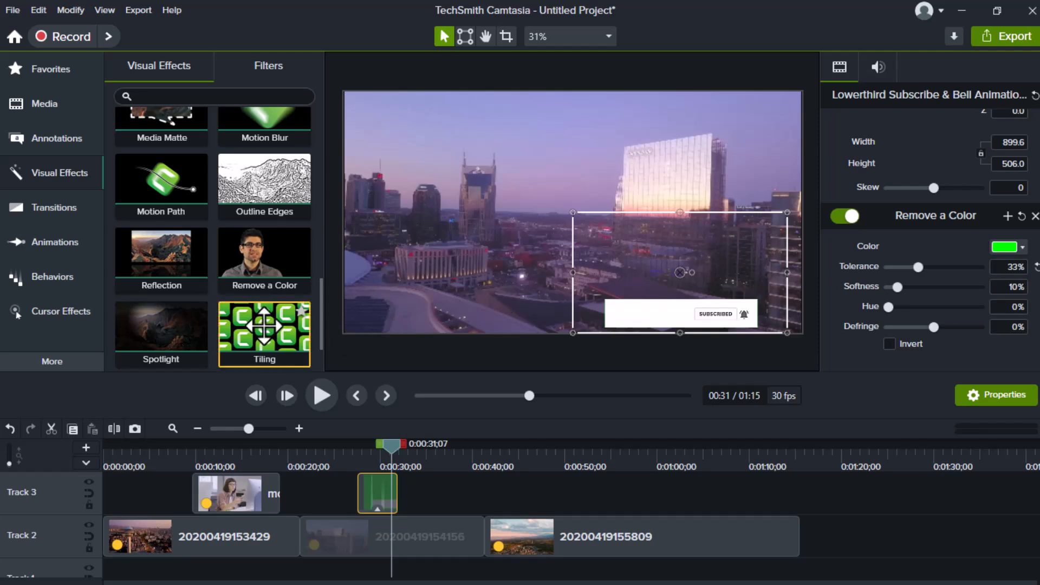
{"action": "left_click_drag", "start_coordinate": [263, 332], "coordinate": [423, 531]}
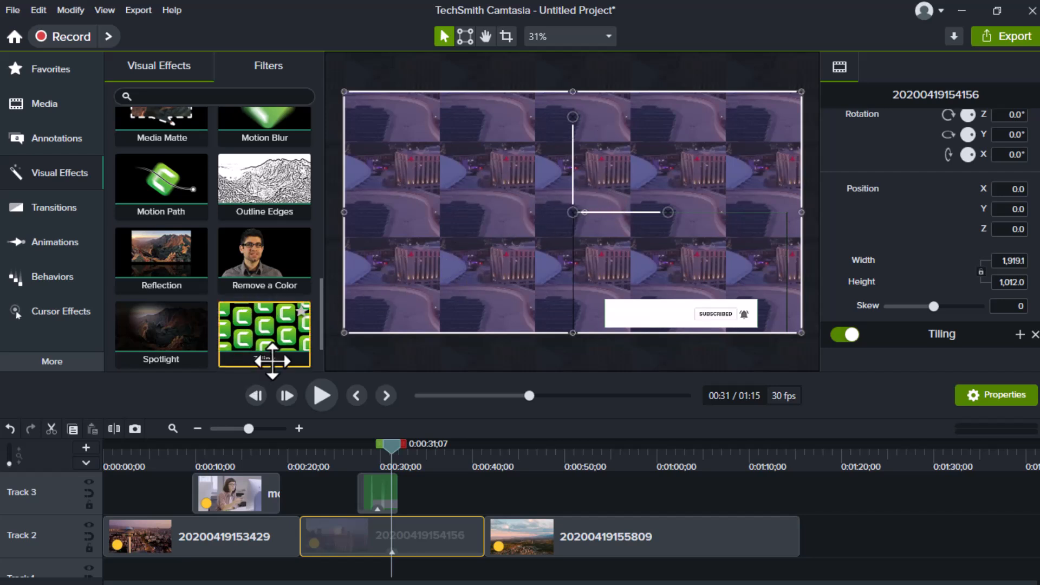
{"action": "scroll", "coordinate": [268, 360], "scroll_direction": "down", "scroll_amount": 1}
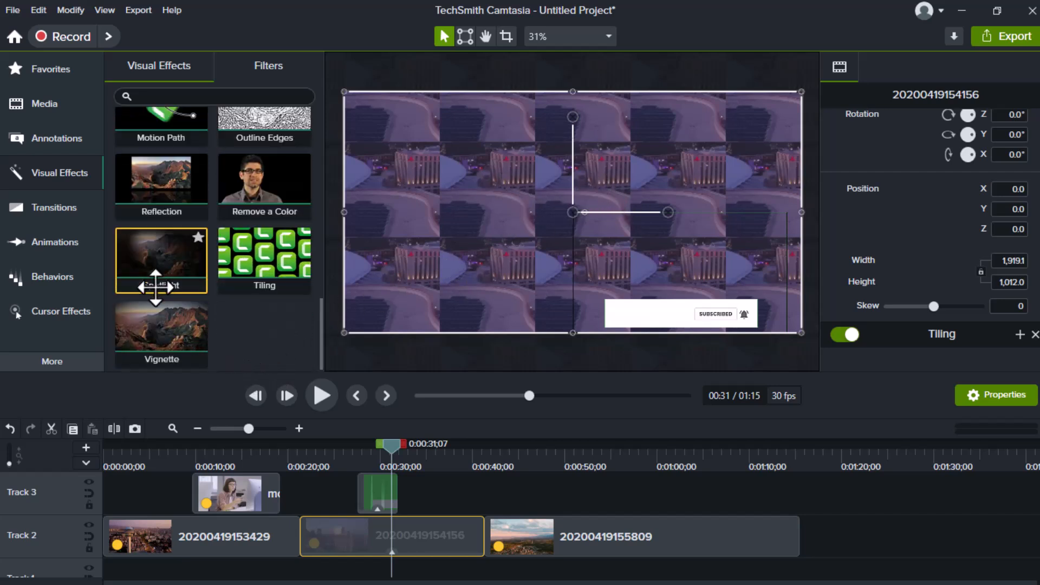
{"action": "left_click", "coordinate": [393, 550]}
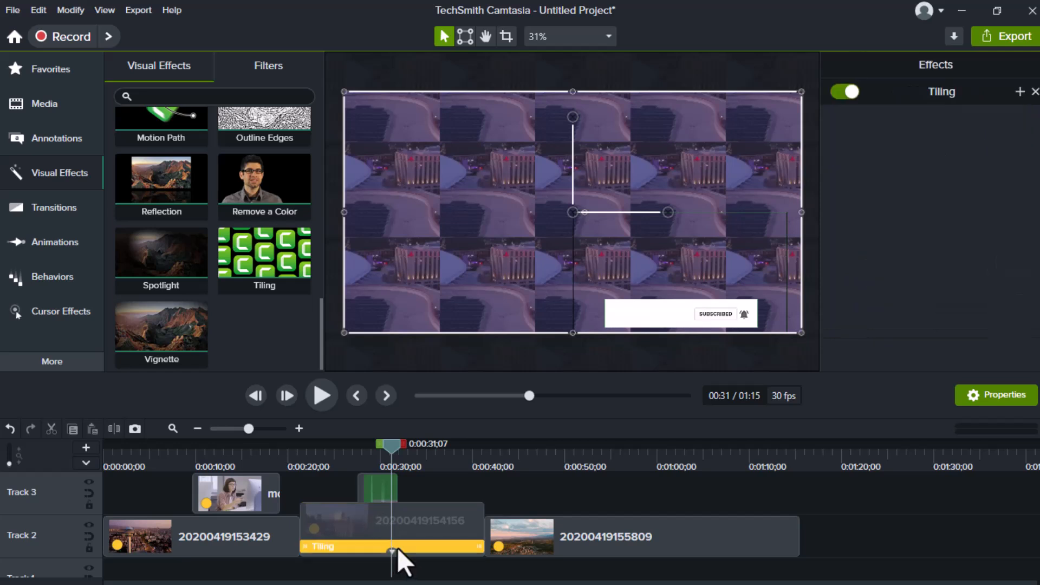
{"action": "key", "text": "Delete"}
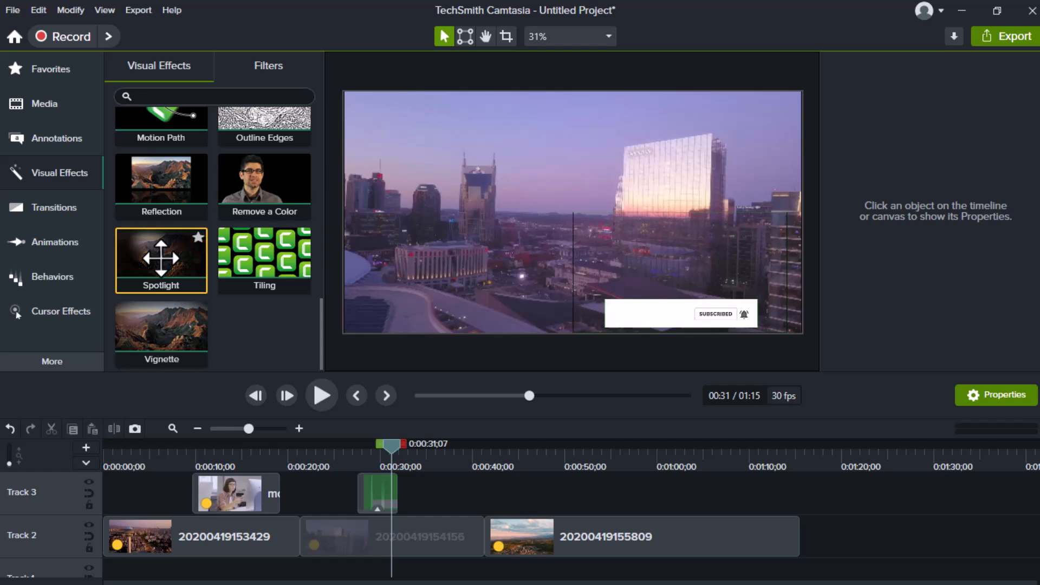
{"action": "left_click_drag", "start_coordinate": [171, 249], "coordinate": [541, 550]}
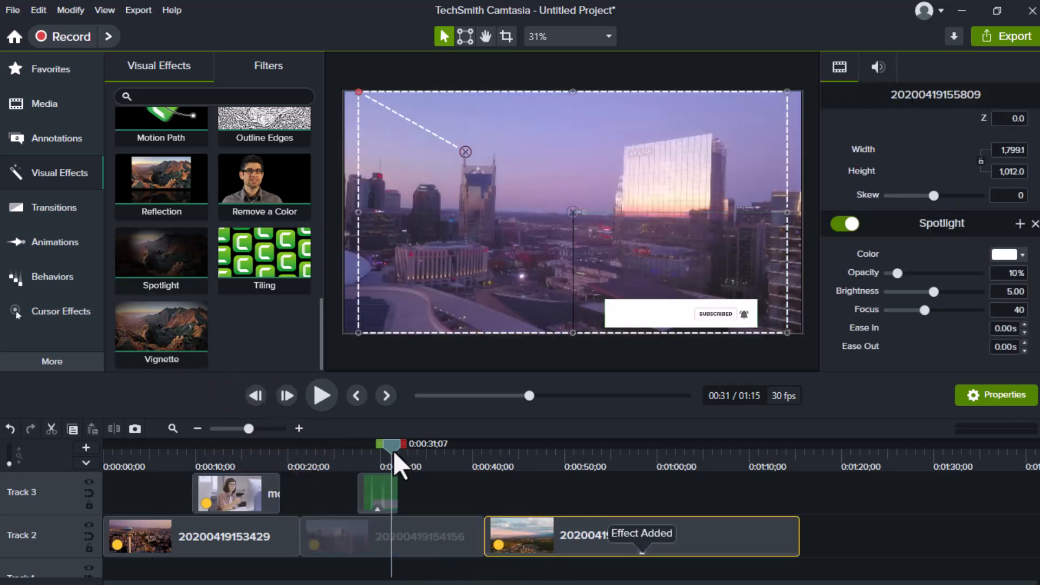
{"action": "left_click_drag", "start_coordinate": [430, 455], "coordinate": [580, 478]}
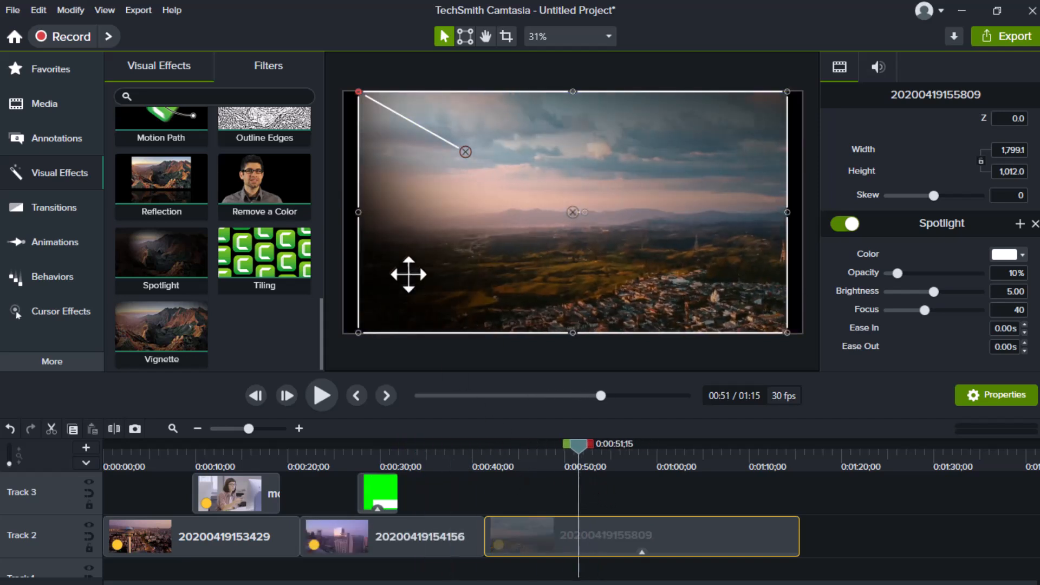
{"action": "left_click_drag", "start_coordinate": [465, 153], "coordinate": [413, 139]}
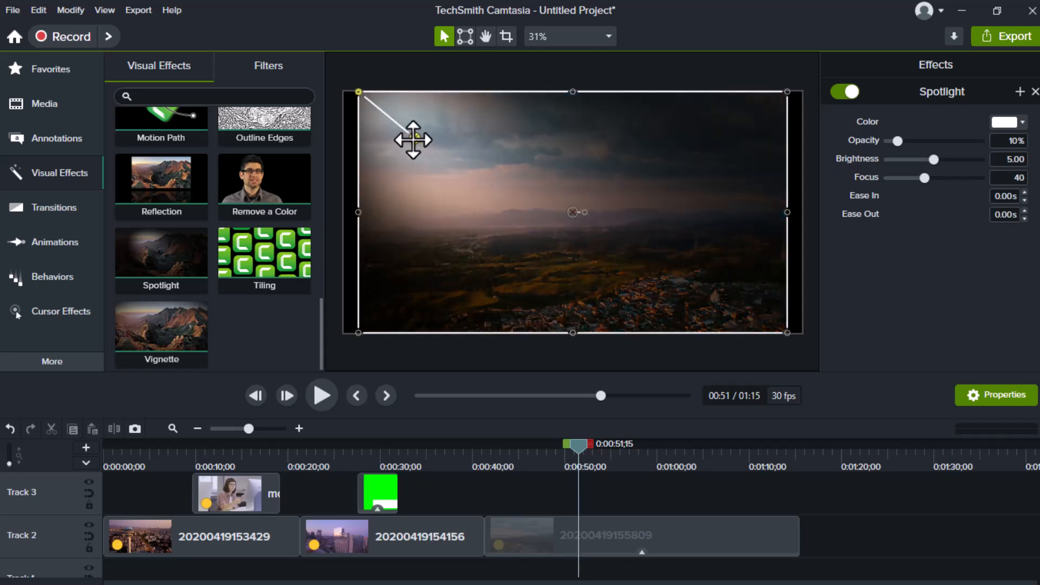
{"action": "left_click_drag", "start_coordinate": [174, 348], "coordinate": [533, 555]}
{"action": "left_click", "coordinate": [643, 550]}
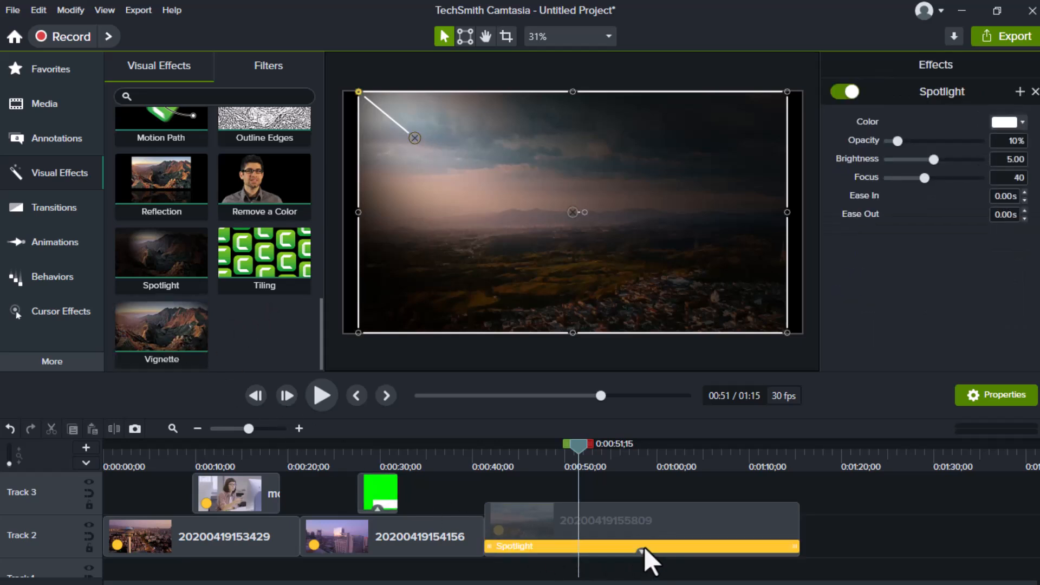
{"action": "key", "text": "Delete"}
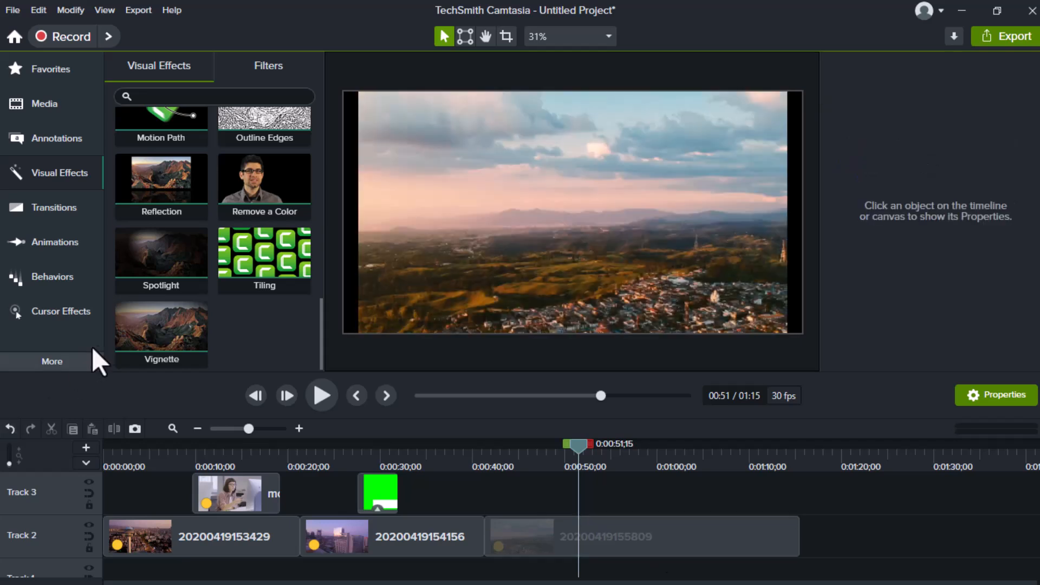
{"action": "left_click_drag", "start_coordinate": [135, 328], "coordinate": [550, 530]}
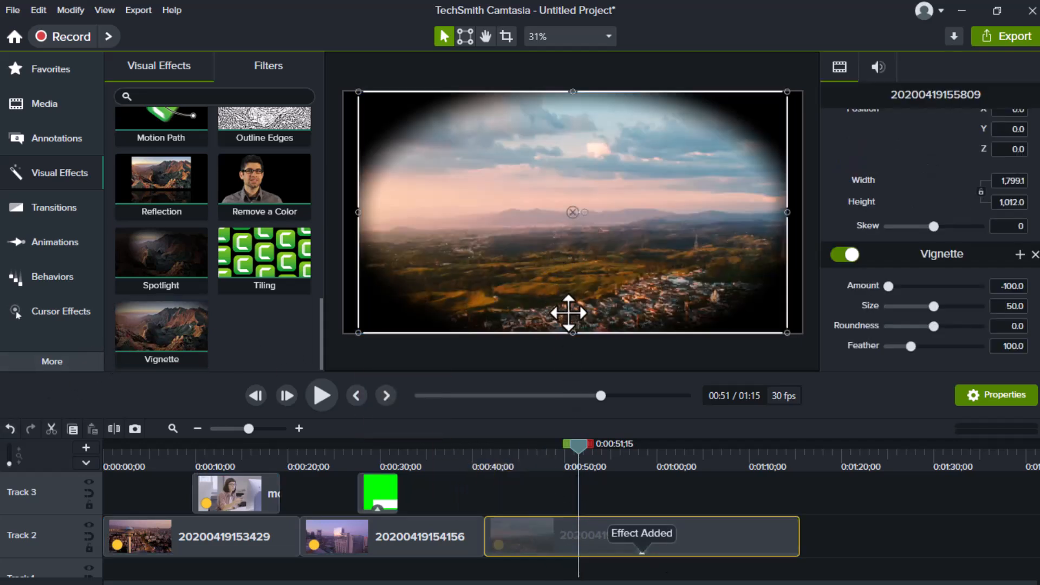
{"action": "left_click", "coordinate": [576, 450]}
{"action": "left_click_drag", "start_coordinate": [576, 447], "coordinate": [684, 468]}
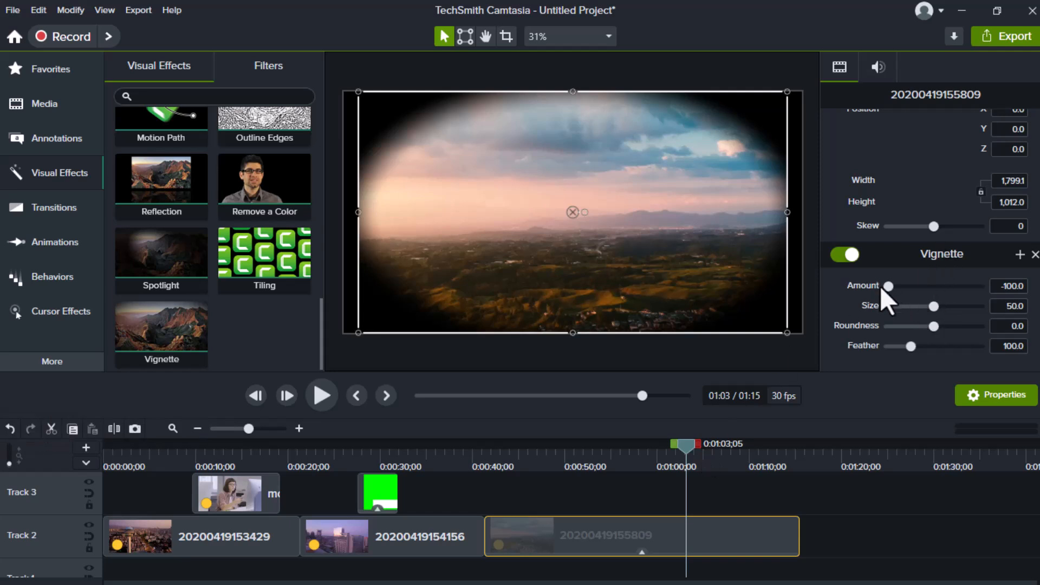
{"action": "left_click_drag", "start_coordinate": [888, 286], "coordinate": [912, 291]}
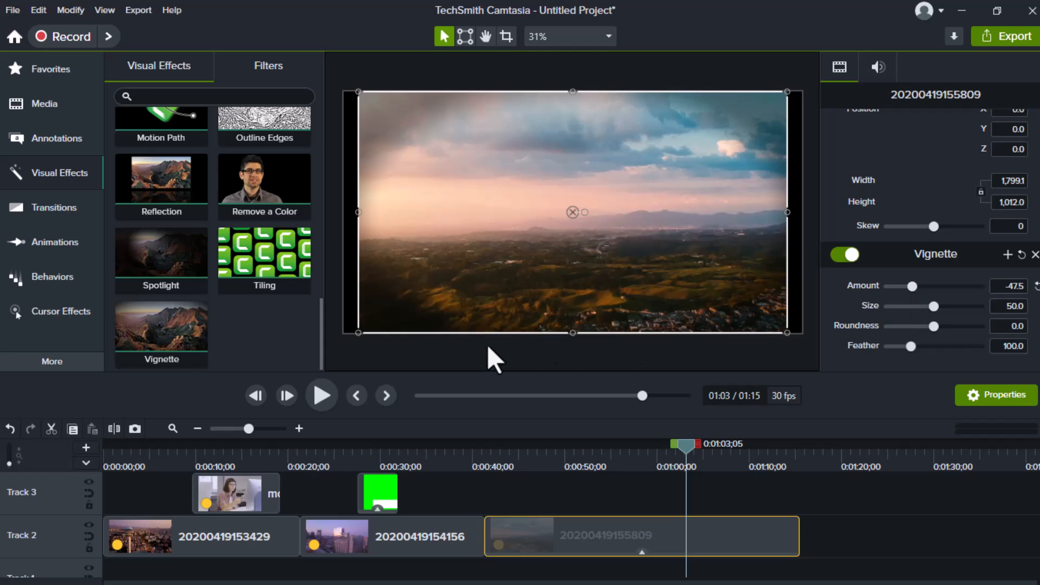
Look back through the visual effects and browse the available Filters.
{"action": "scroll", "coordinate": [206, 303], "scroll_direction": "up", "scroll_amount": 3}
{"action": "scroll", "coordinate": [199, 293], "scroll_direction": "up", "scroll_amount": 10}
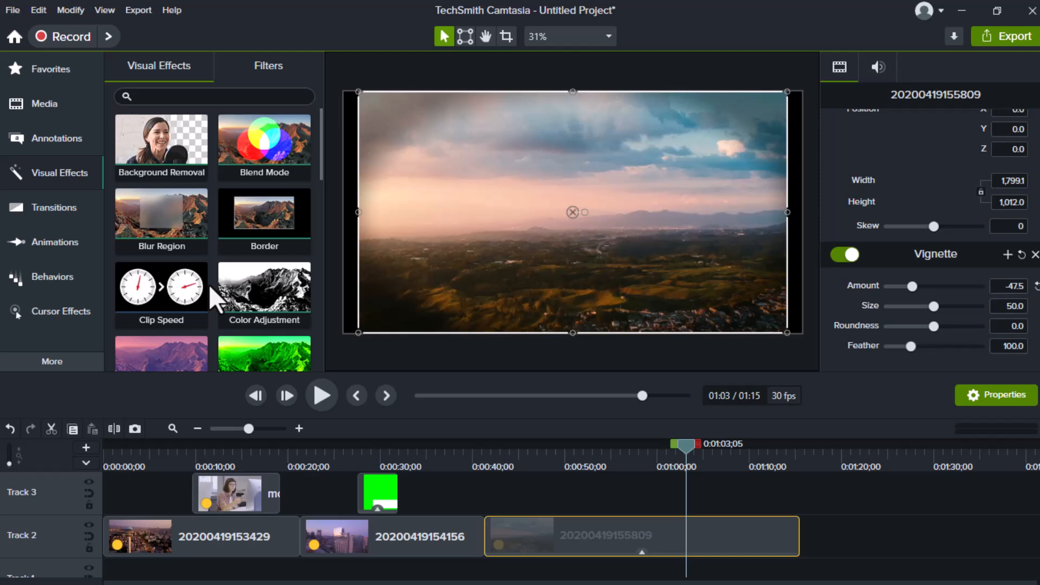
{"action": "left_click", "coordinate": [260, 65]}
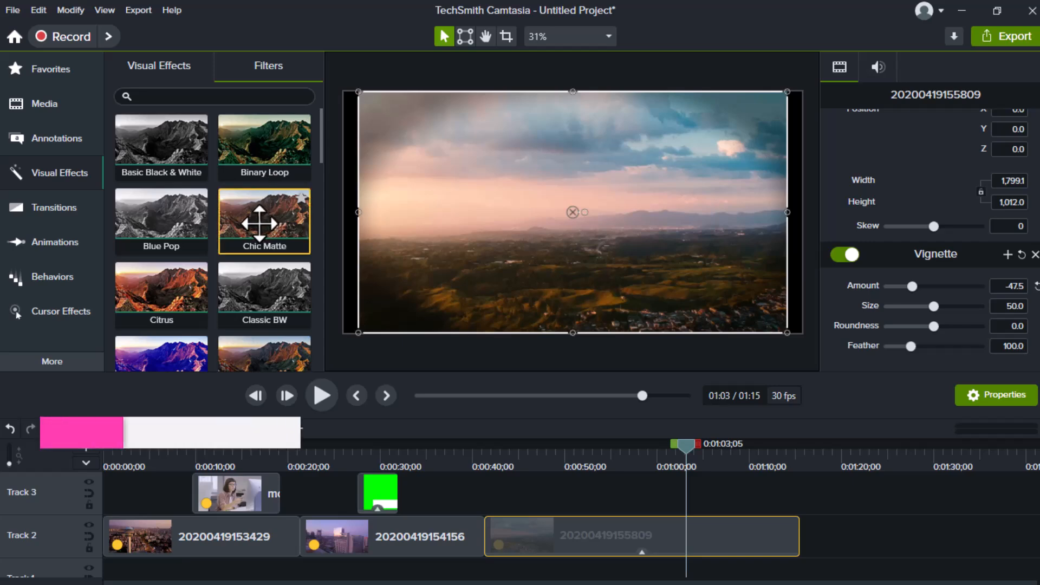
{"action": "scroll", "coordinate": [252, 260], "scroll_direction": "down", "scroll_amount": 2}
{"action": "scroll", "coordinate": [244, 233], "scroll_direction": "down", "scroll_amount": 6}
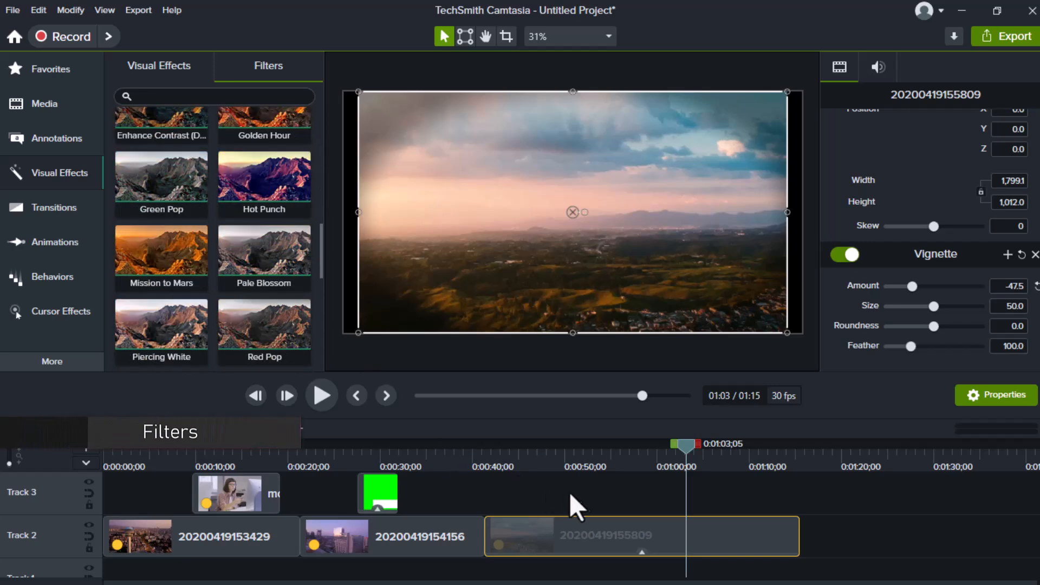
{"action": "scroll", "coordinate": [510, 488], "scroll_direction": "down", "scroll_amount": 1}
{"action": "scroll", "coordinate": [290, 273], "scroll_direction": "down", "scroll_amount": 1}
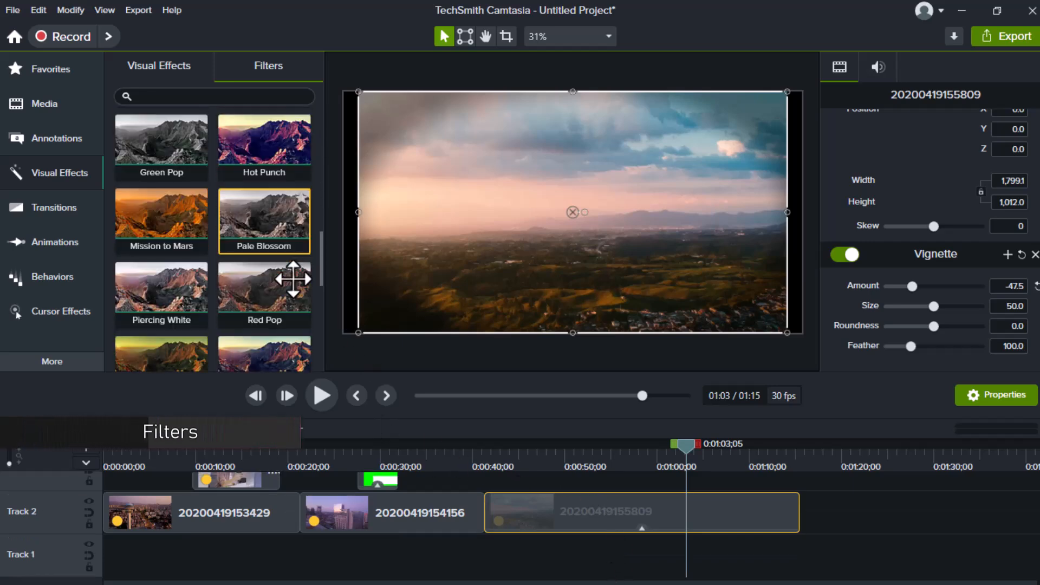
{"action": "left_click", "coordinate": [639, 528]}
{"action": "left_click", "coordinate": [639, 523]}
{"action": "key", "text": "Delete"}
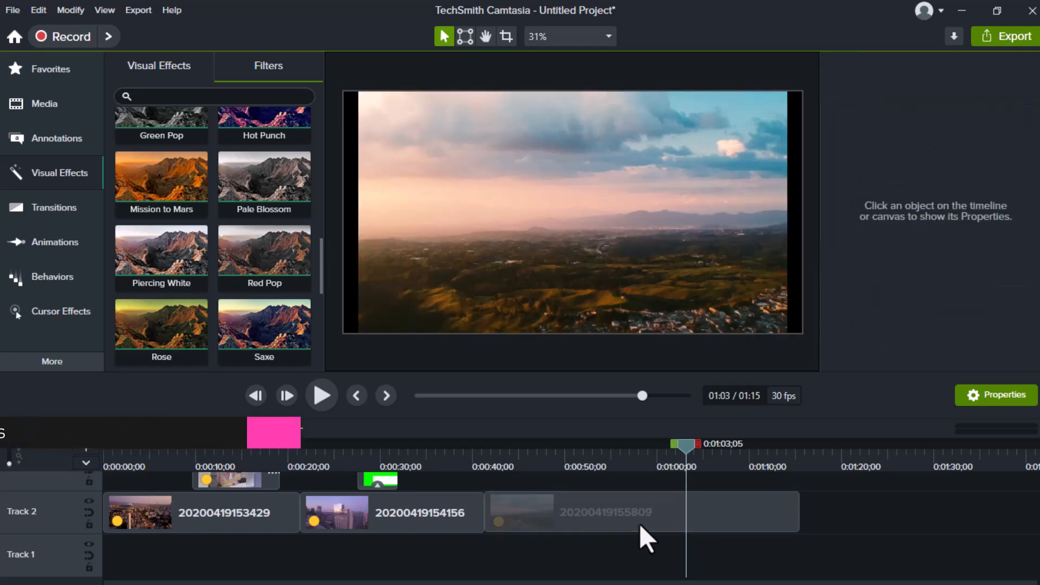
{"action": "left_click_drag", "start_coordinate": [249, 248], "coordinate": [545, 504]}
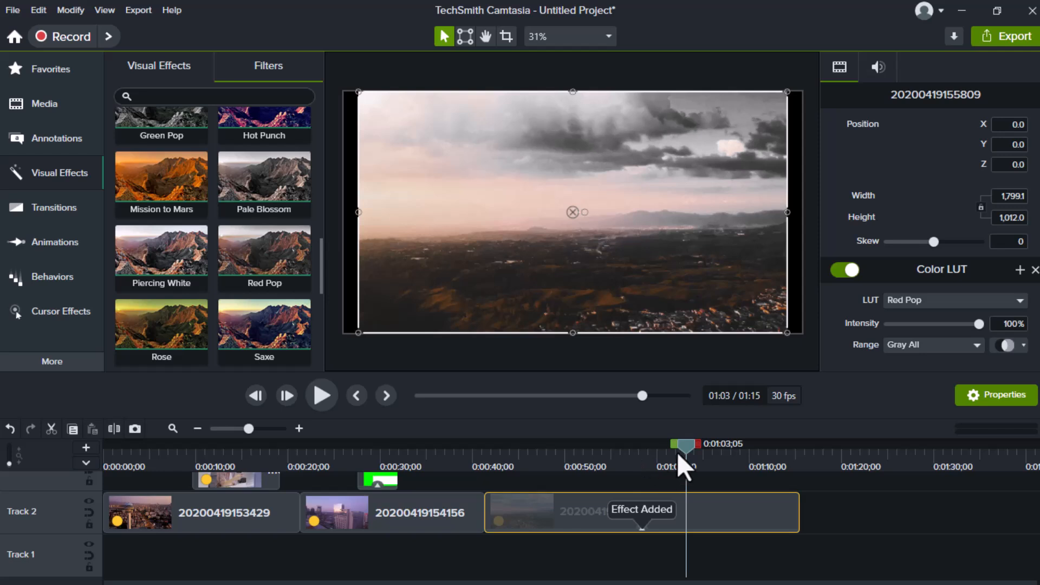
{"action": "left_click_drag", "start_coordinate": [685, 443], "coordinate": [733, 455]}
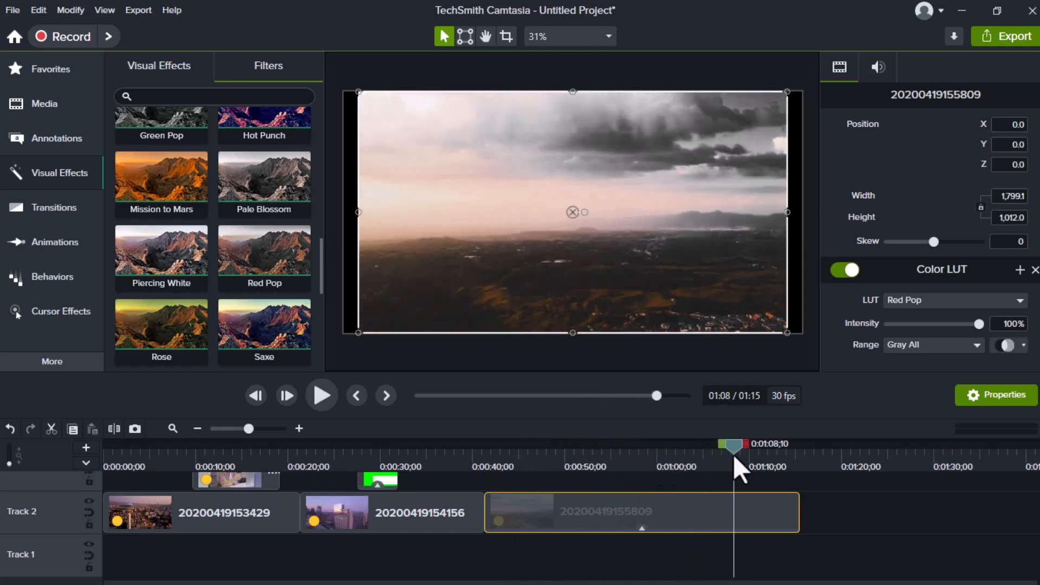
{"action": "scroll", "coordinate": [181, 239], "scroll_direction": "up", "scroll_amount": 5}
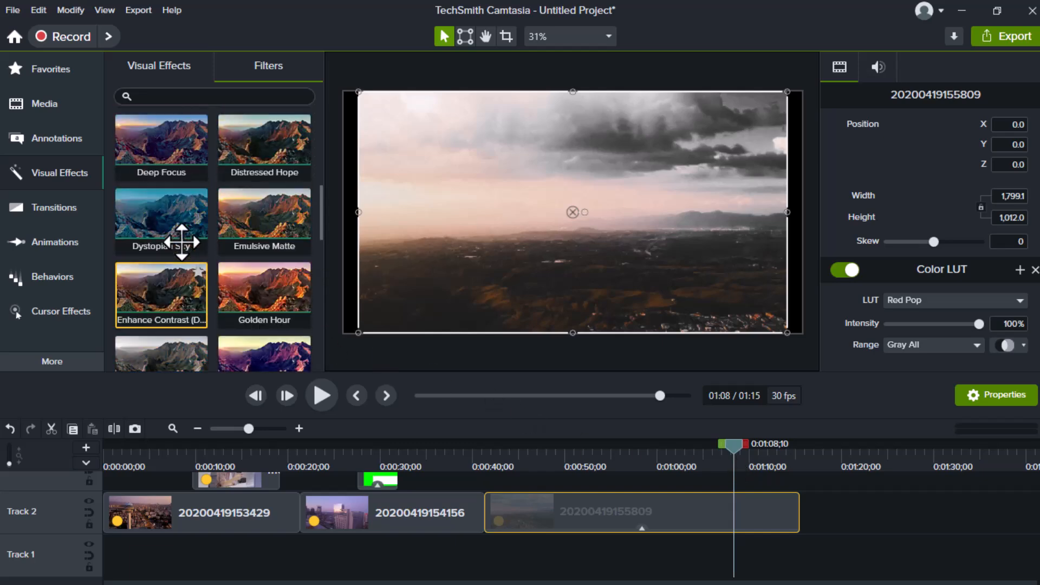
{"action": "scroll", "coordinate": [182, 242], "scroll_direction": "up", "scroll_amount": 3}
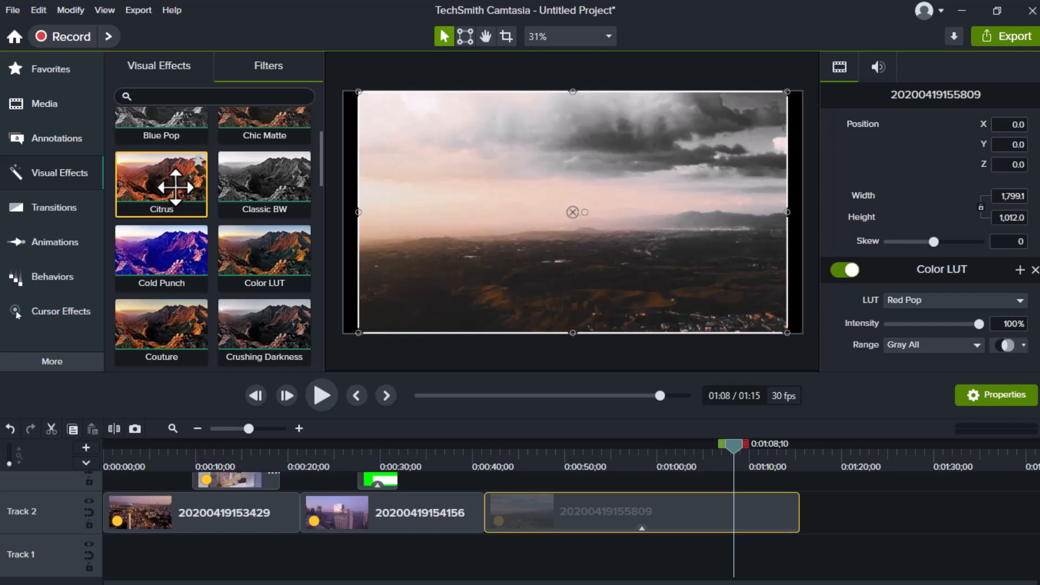
{"action": "left_click_drag", "start_coordinate": [245, 198], "coordinate": [536, 512]}
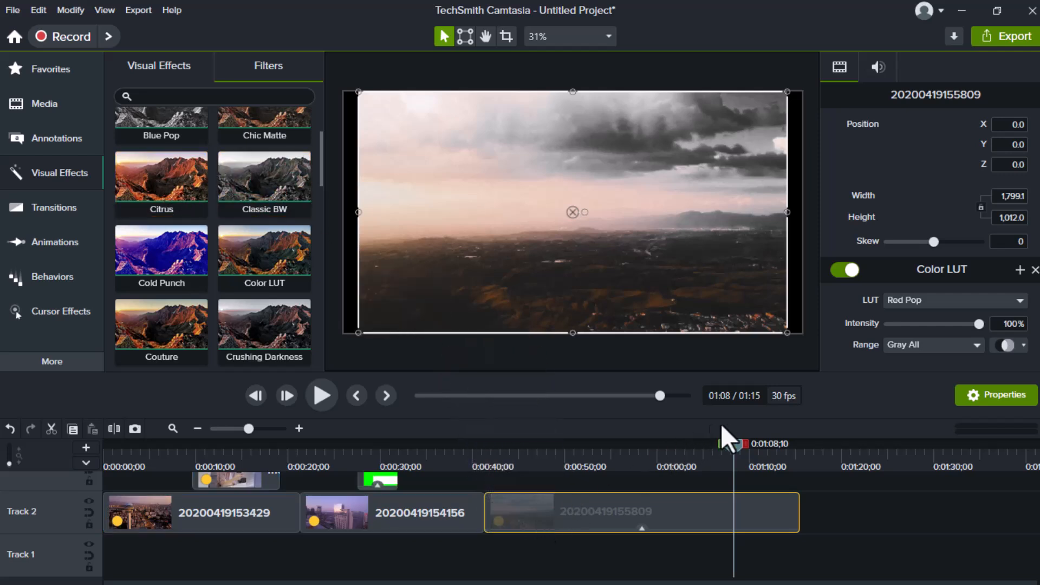
{"action": "left_click_drag", "start_coordinate": [724, 451], "coordinate": [337, 462]}
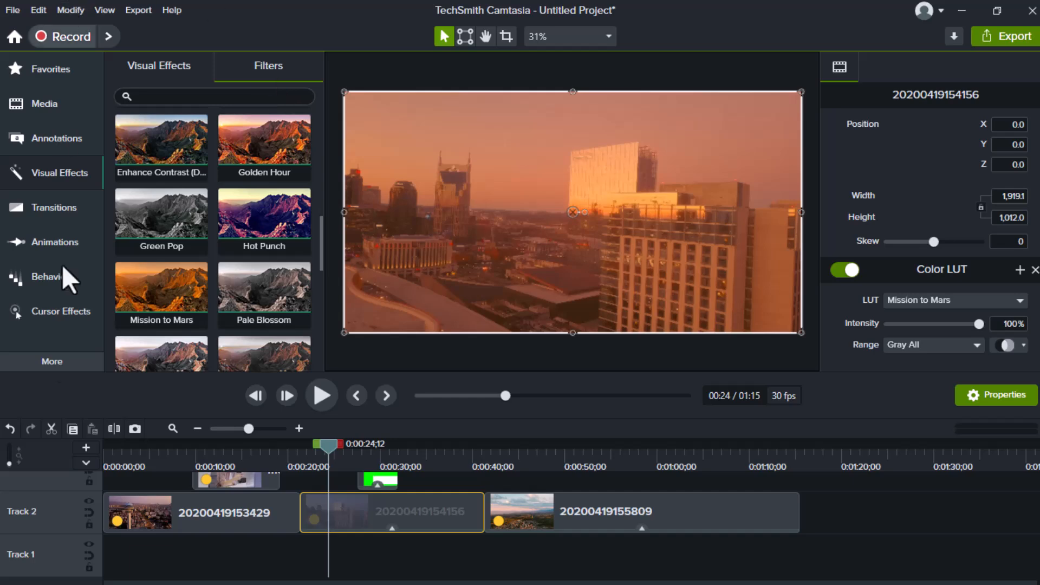
{"action": "left_click_drag", "start_coordinate": [243, 214], "coordinate": [200, 505]}
{"action": "left_click_drag", "start_coordinate": [319, 444], "coordinate": [185, 467]}
{"action": "right_click", "coordinate": [204, 560]}
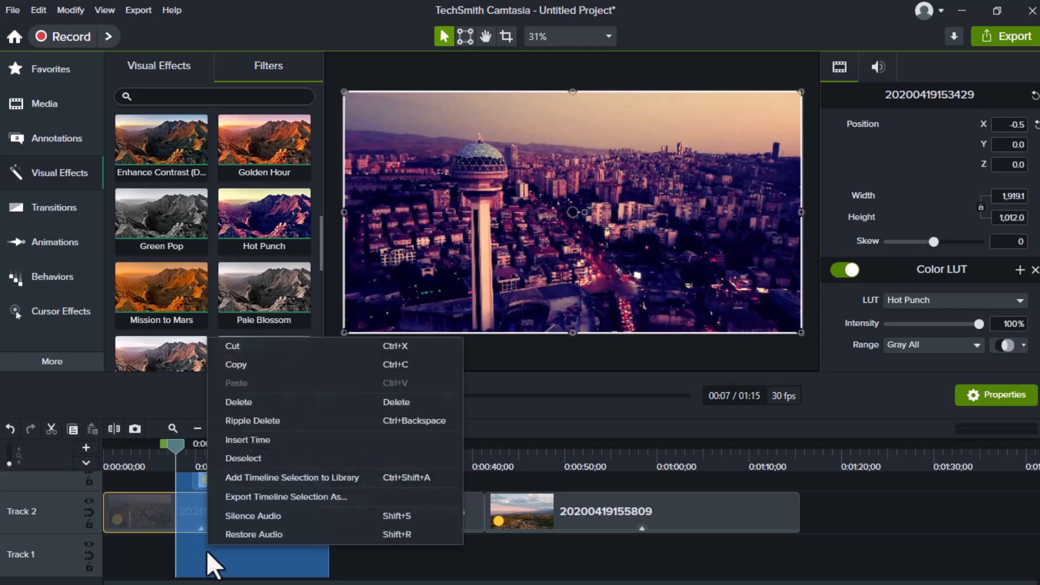
{"action": "left_click", "coordinate": [246, 458]}
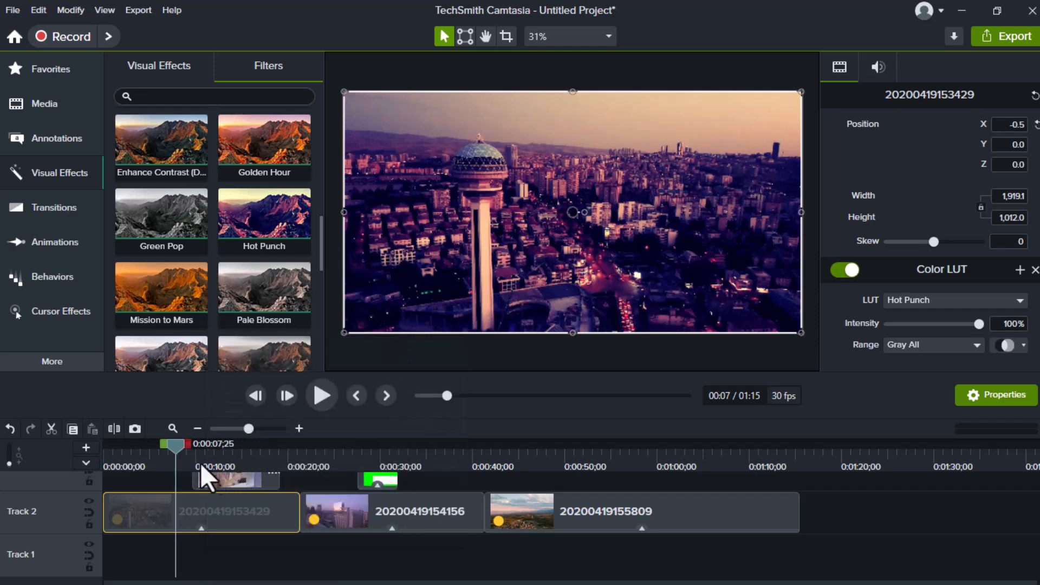
{"action": "left_click_drag", "start_coordinate": [177, 450], "coordinate": [330, 464]}
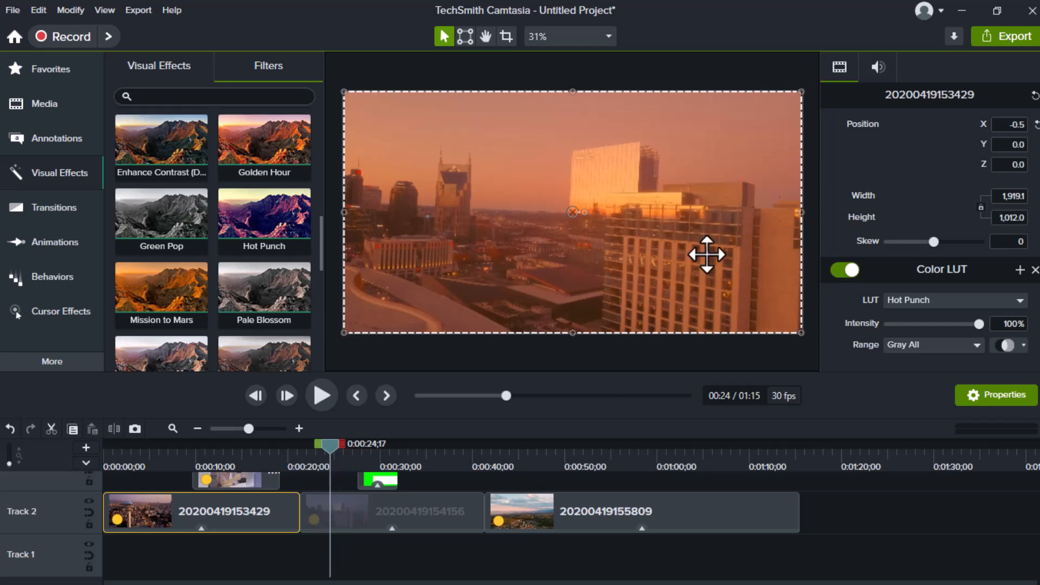